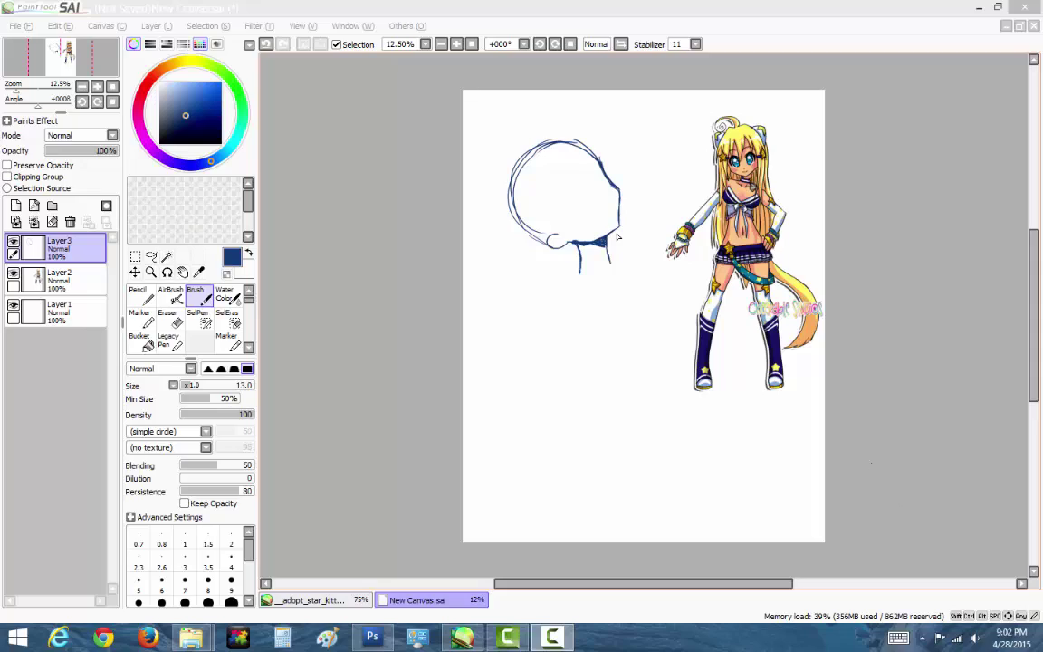
Draw the neck, shoulder line and raised arm below the head outline.
mouse_move(589, 271)
left_mouse_down()
mouse_move(632, 265)
mouse_move(662, 343)
left_mouse_up()
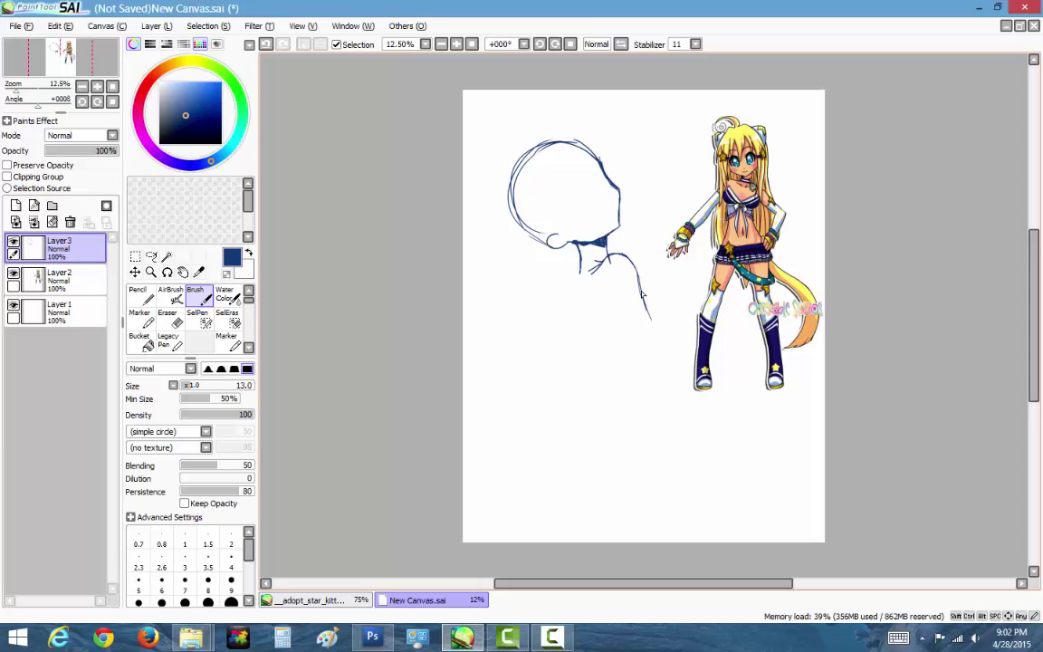
left_click_drag(612, 303, 685, 384)
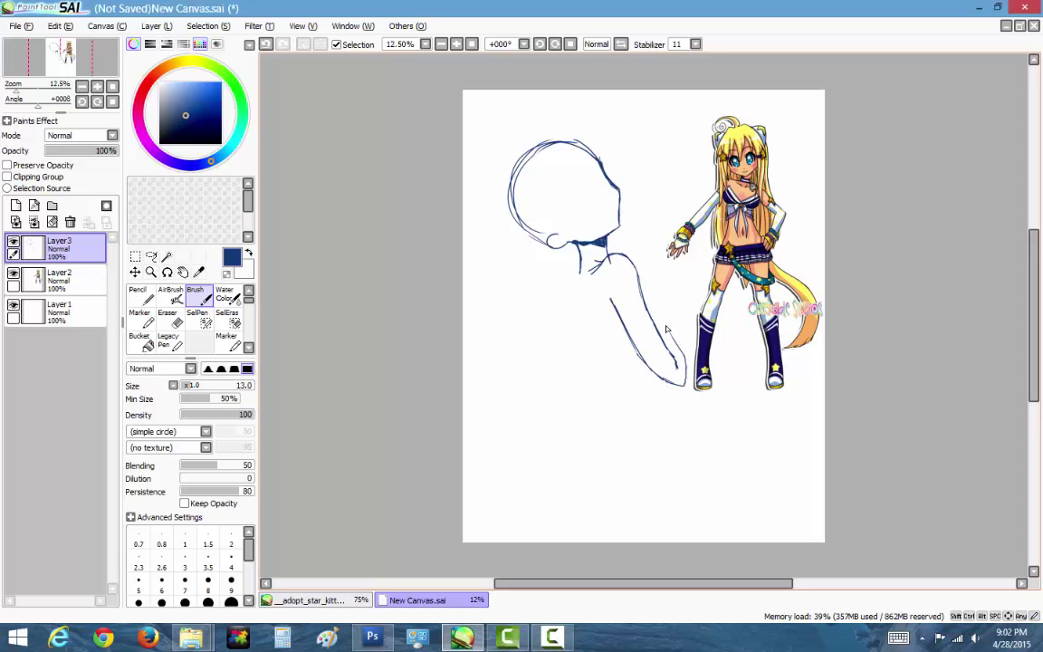
left_click_drag(666, 340, 645, 248)
mouse_move(682, 347)
left_mouse_down()
mouse_move(671, 299)
mouse_move(688, 382)
left_mouse_up()
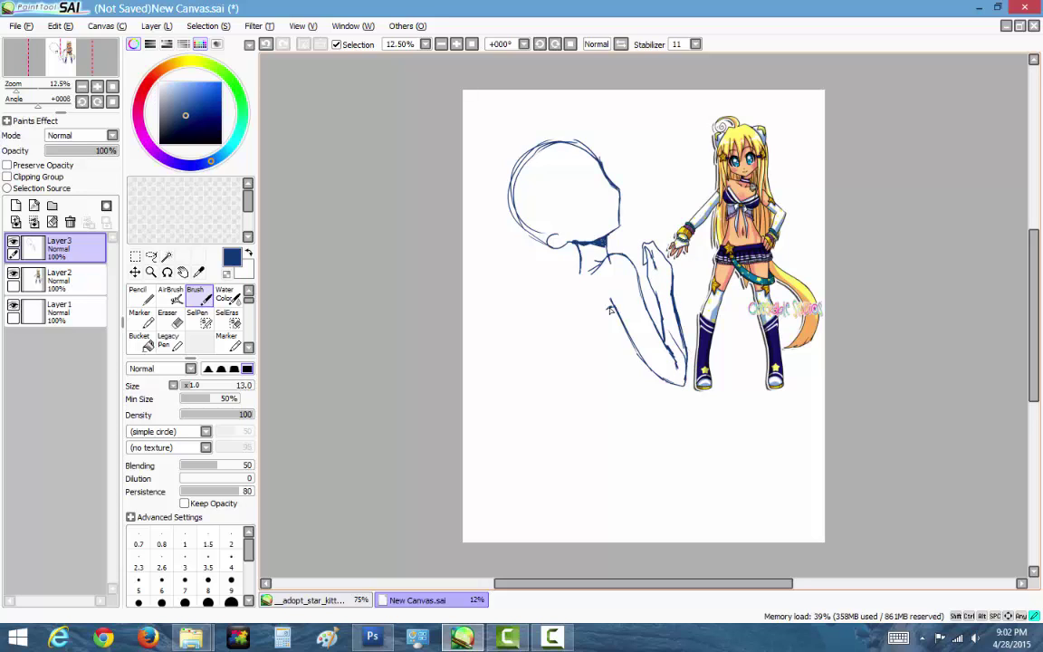
Sketch the lower body and back contours, plus the bent hand at the left.
mouse_move(566, 306)
left_mouse_down()
mouse_move(599, 364)
mouse_move(624, 369)
mouse_move(631, 421)
left_mouse_up()
mouse_move(625, 376)
left_mouse_down()
mouse_move(615, 444)
mouse_move(643, 432)
left_mouse_up()
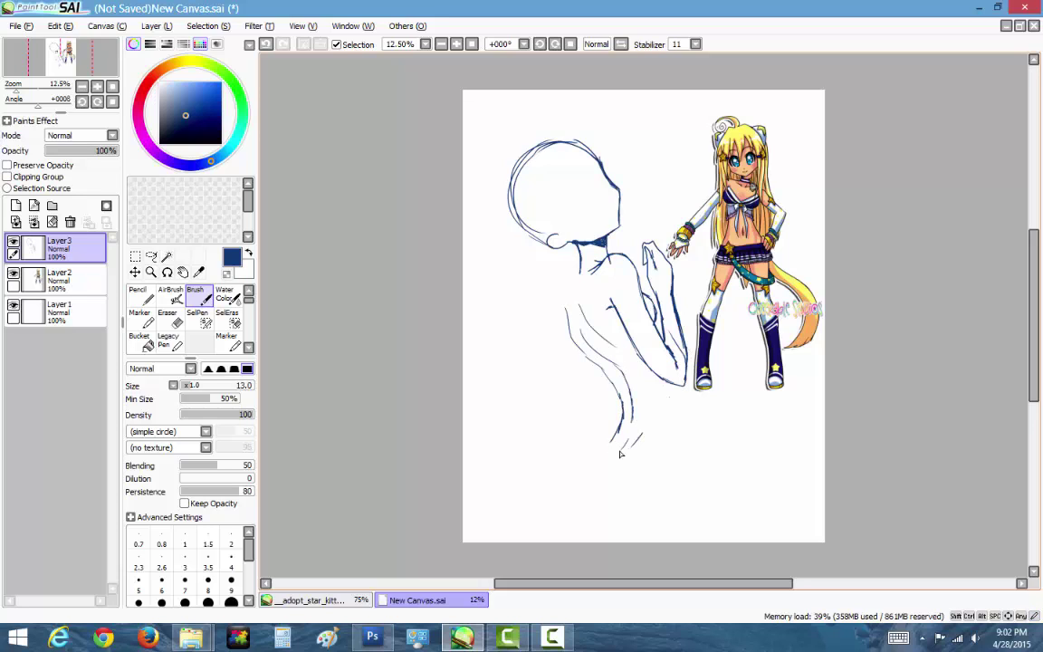
left_click_drag(666, 380, 681, 441)
left_click_drag(578, 273, 532, 391)
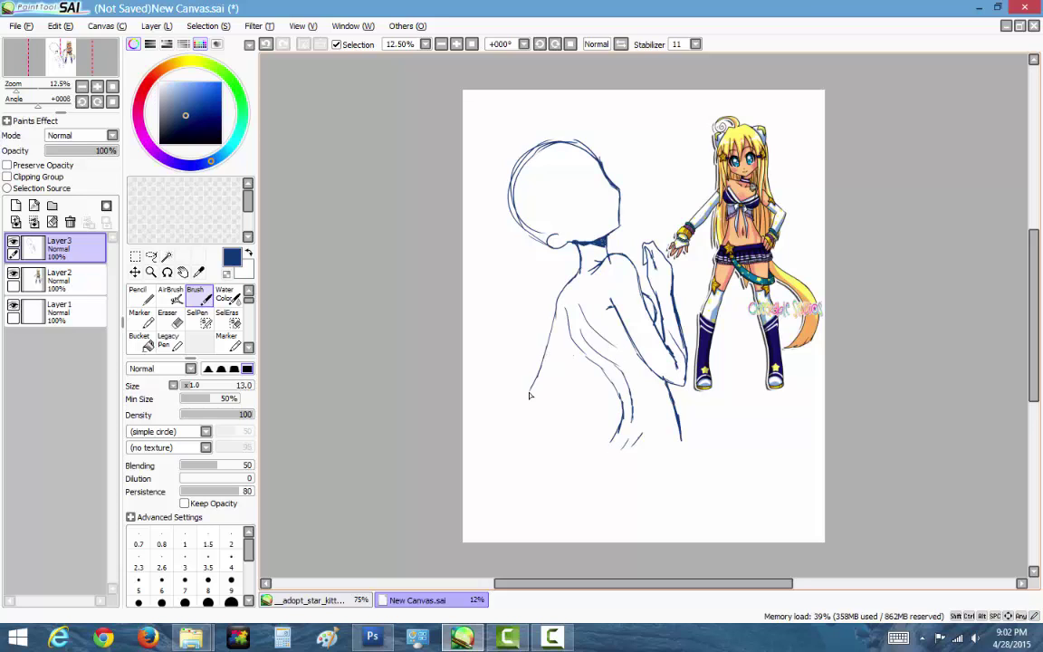
mouse_move(572, 342)
left_mouse_down()
mouse_move(548, 403)
mouse_move(527, 398)
mouse_move(551, 327)
mouse_move(534, 340)
left_mouse_up()
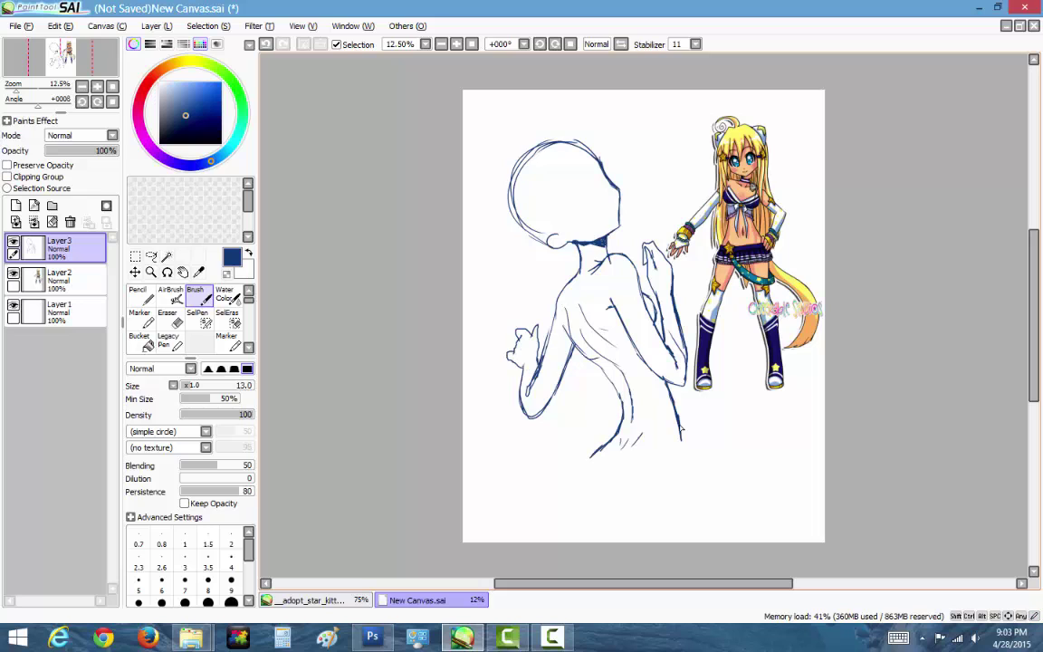
left_click_drag(675, 394, 680, 470)
left_click_drag(570, 276, 559, 314)
key("e")
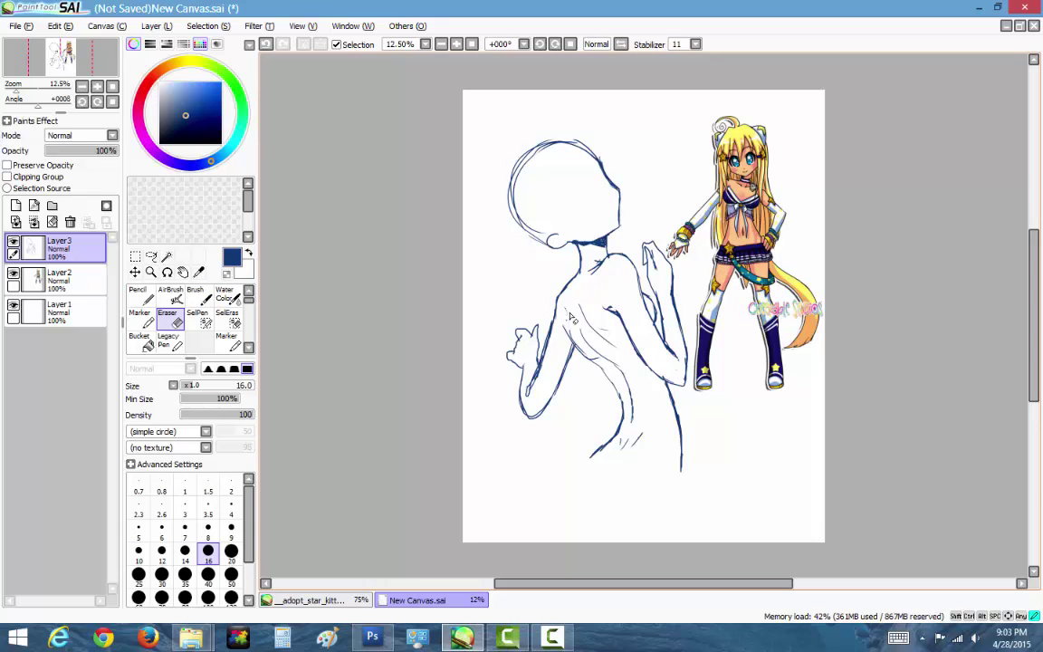
Extend the back and body contours down into the hip curves.
left_click(207, 299)
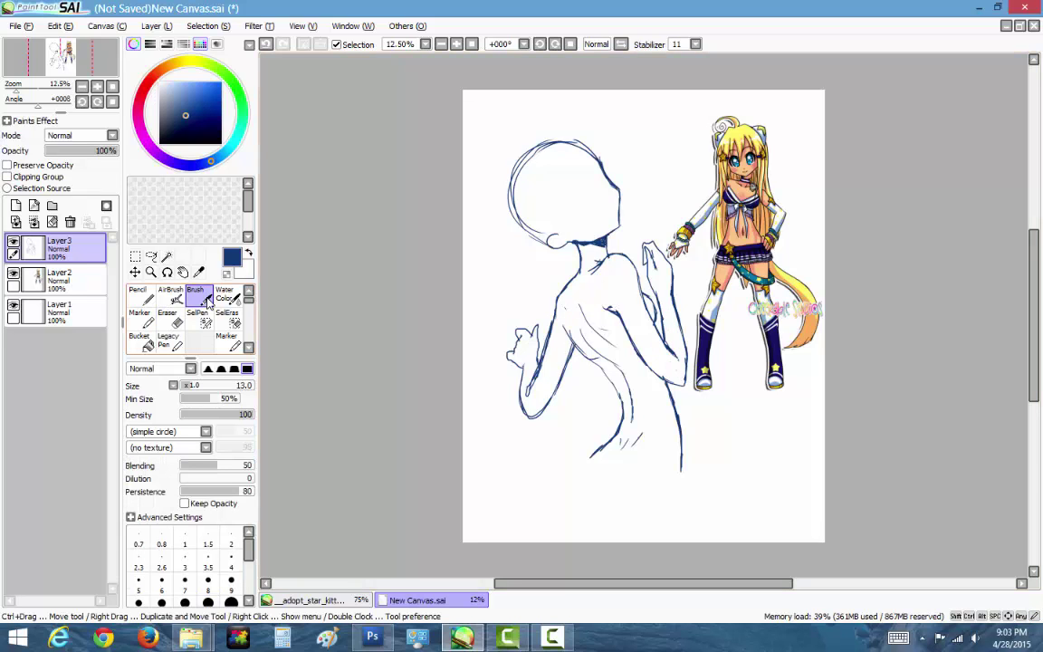
left_click_drag(597, 446, 572, 480)
left_click_drag(594, 501, 623, 541)
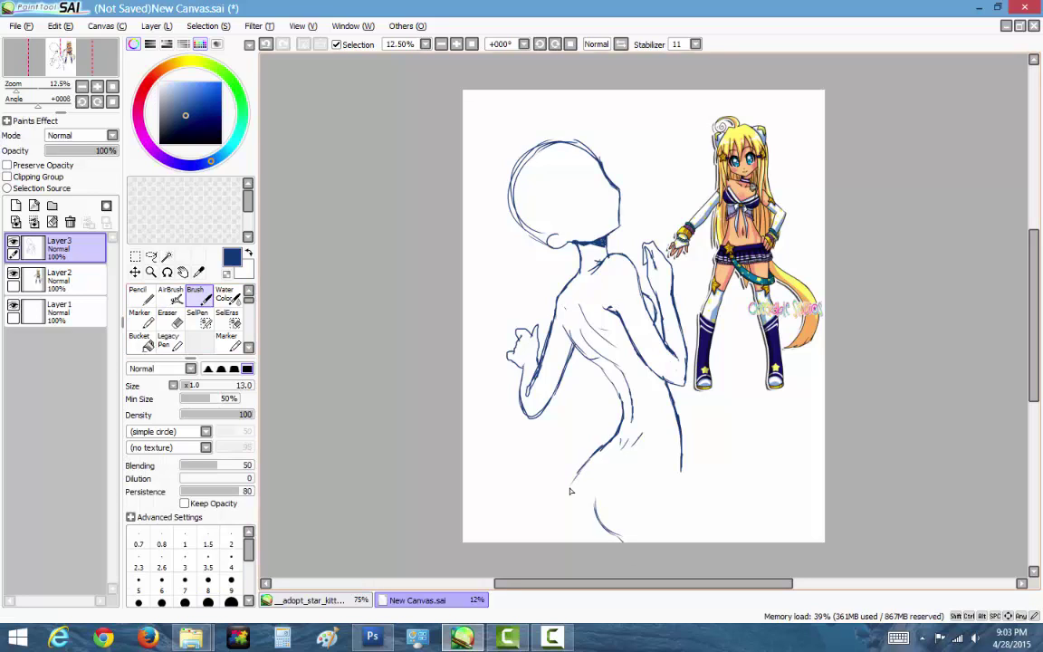
left_click_drag(572, 477, 587, 536)
left_click_drag(681, 471, 713, 542)
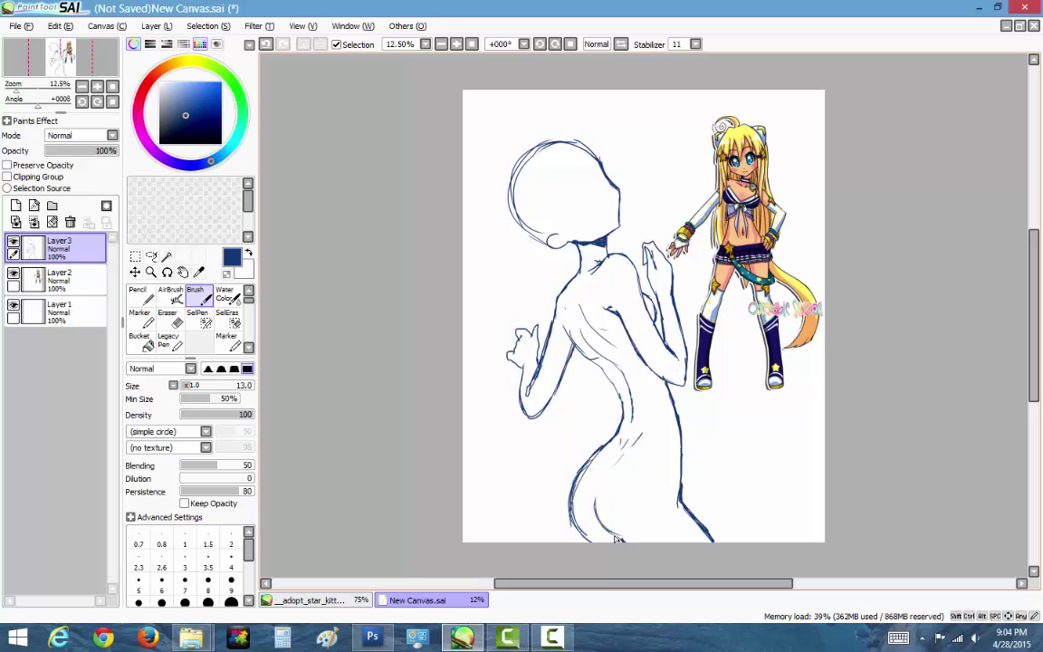
Draw a larger head arc, the eye and facial lines, and darken the neck.
left_click_drag(579, 131, 554, 241)
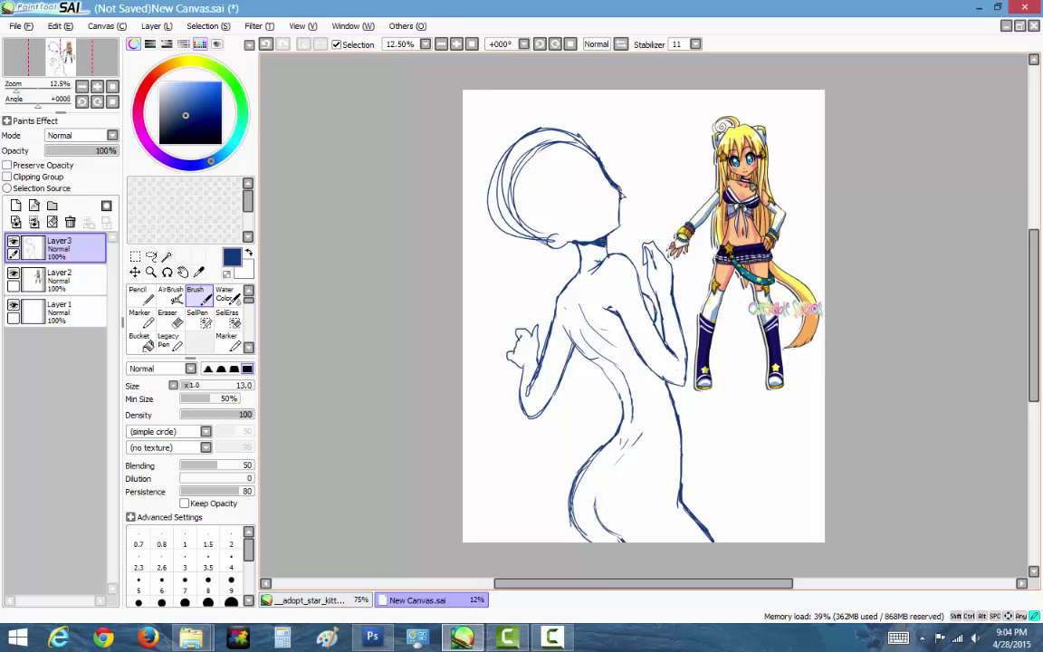
left_click_drag(572, 152, 593, 181)
left_click_drag(530, 210, 559, 186)
mouse_move(552, 213)
left_mouse_down()
mouse_move(563, 201)
mouse_move(579, 211)
left_mouse_up()
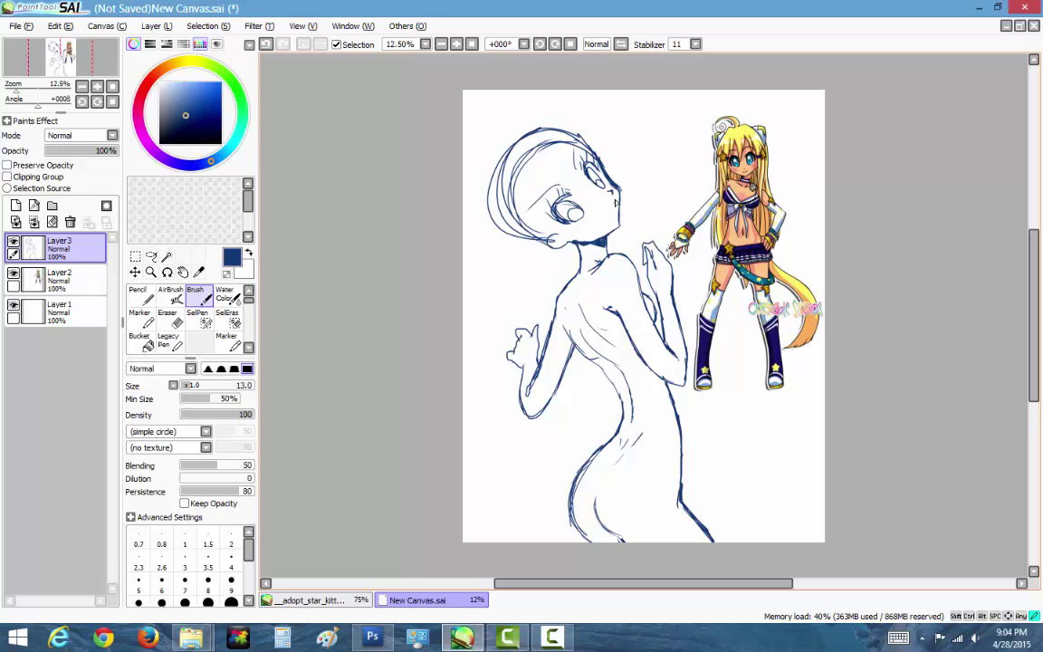
left_click_drag(615, 204, 622, 190)
left_click_drag(575, 252, 578, 273)
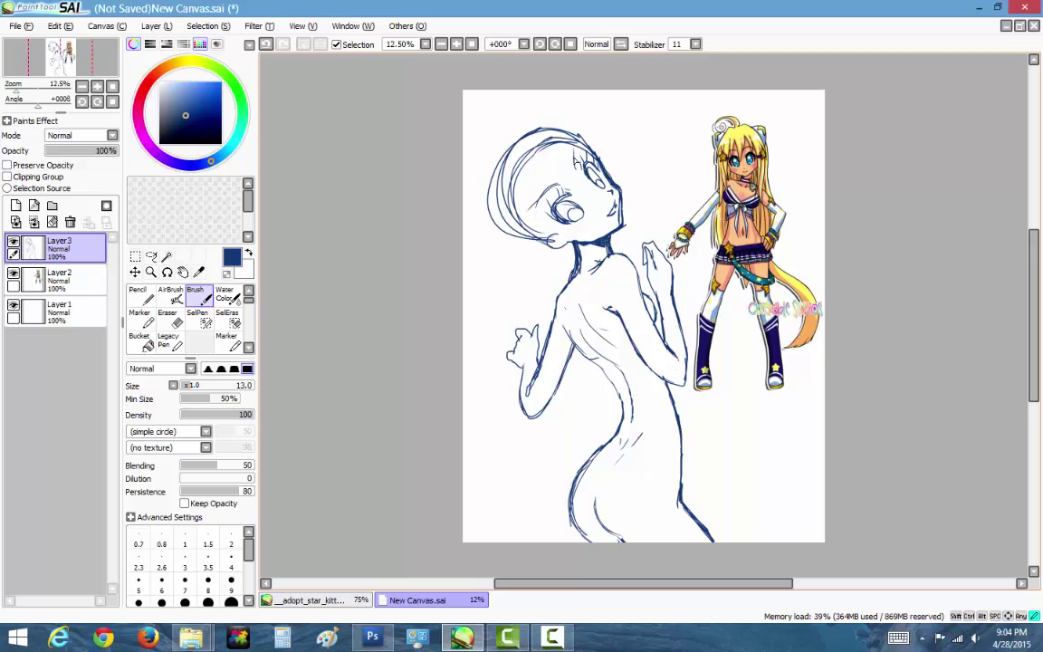
left_click(170, 326)
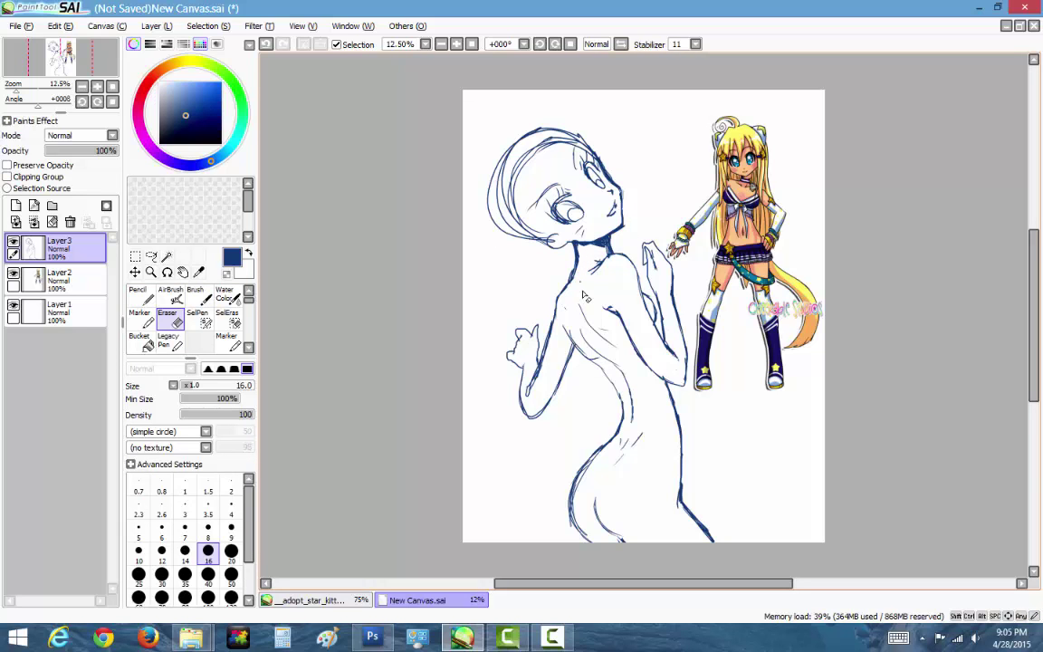
Scale the sketch layer down with Ctrl+T and move it into the upper left.
key("ctrl+t")
left_click_drag(824, 118, 667, 331)
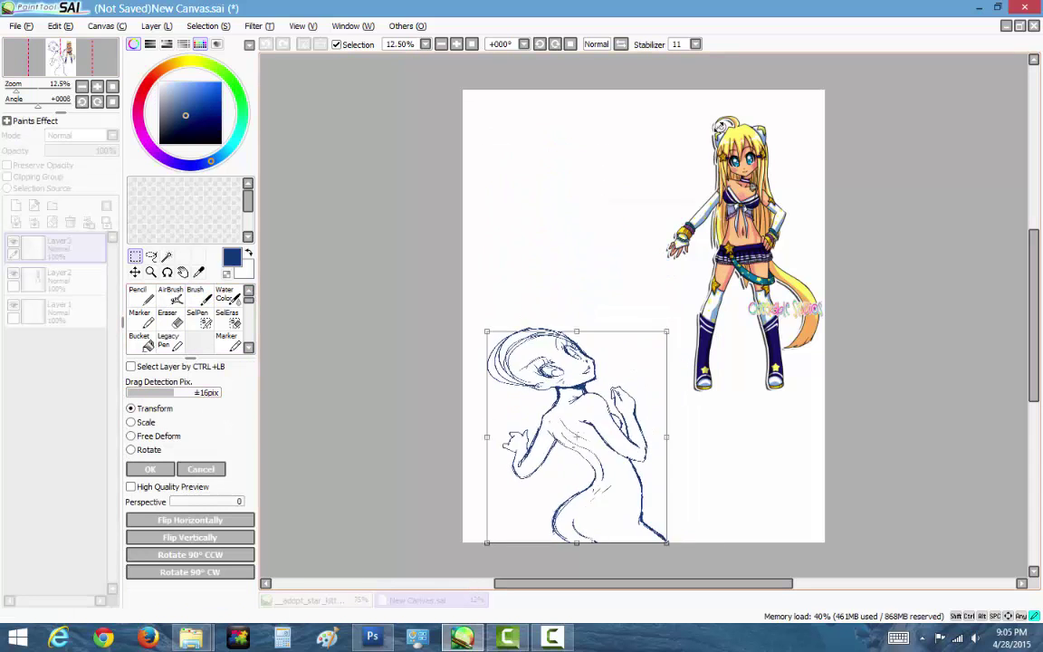
left_click_drag(576, 434, 603, 214)
mouse_move(657, 319)
left_mouse_down()
mouse_move(615, 292)
mouse_move(624, 204)
left_mouse_up()
left_click(150, 469)
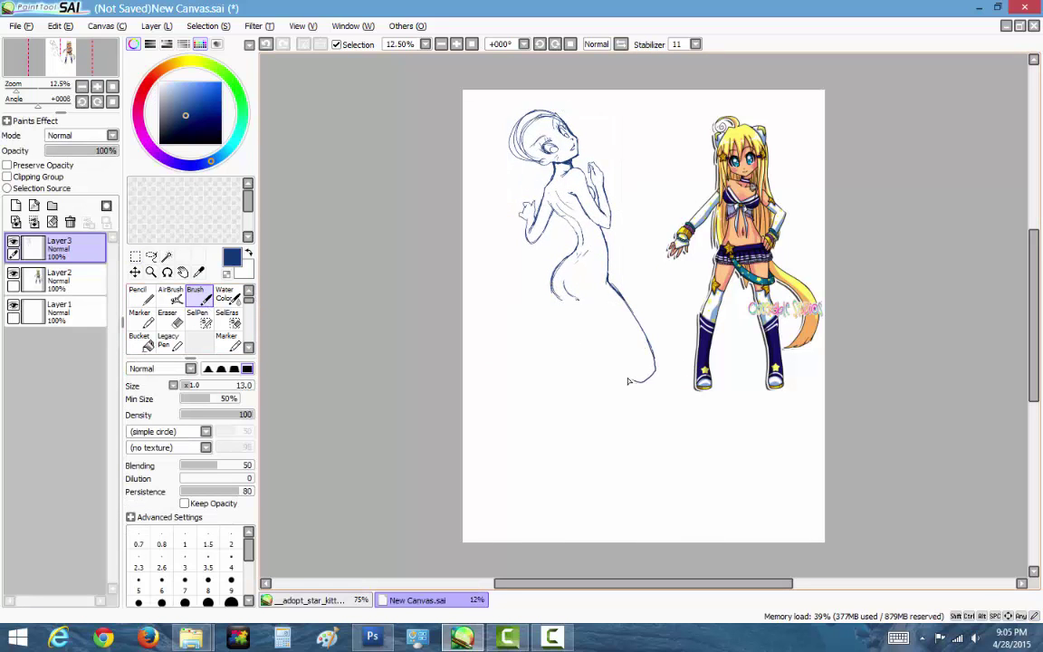
Draw the bent back leg from hip and thigh down through the shin to the foot.
left_click_drag(604, 286, 542, 357)
left_click_drag(554, 283, 628, 371)
left_click_drag(566, 304, 630, 372)
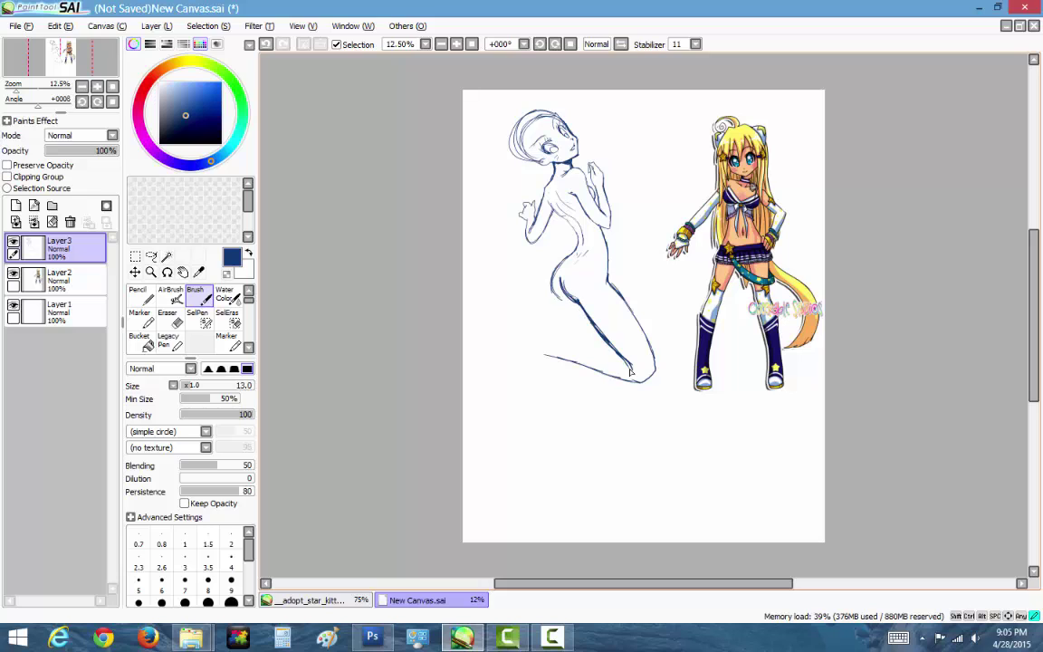
mouse_move(552, 258)
left_mouse_down()
mouse_move(593, 342)
mouse_move(538, 380)
left_mouse_up()
left_click_drag(579, 344, 523, 337)
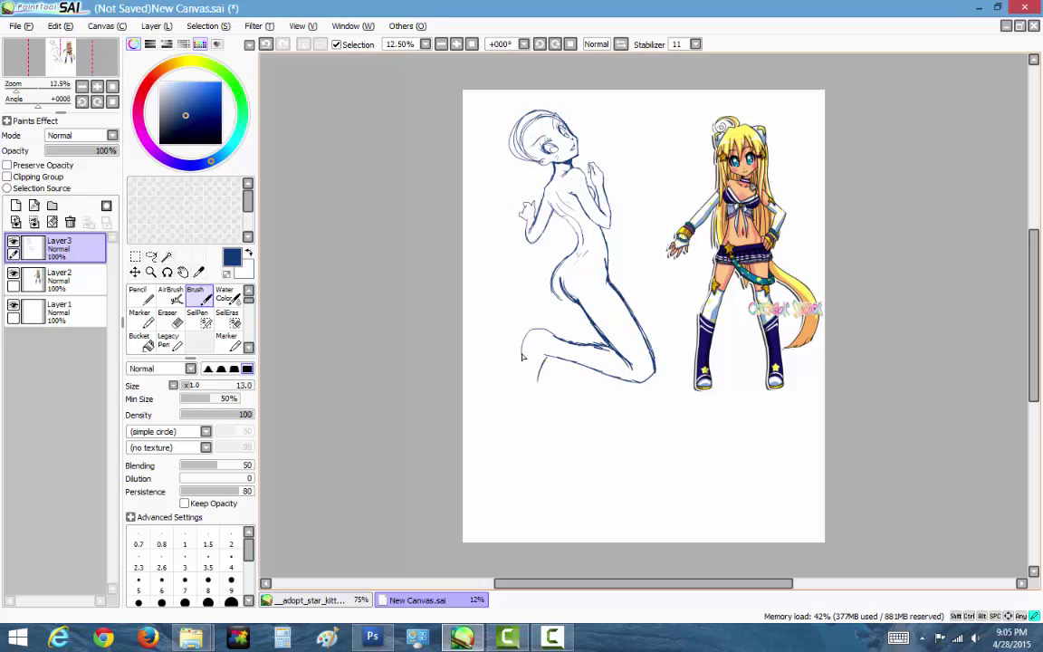
left_click_drag(538, 389, 530, 329)
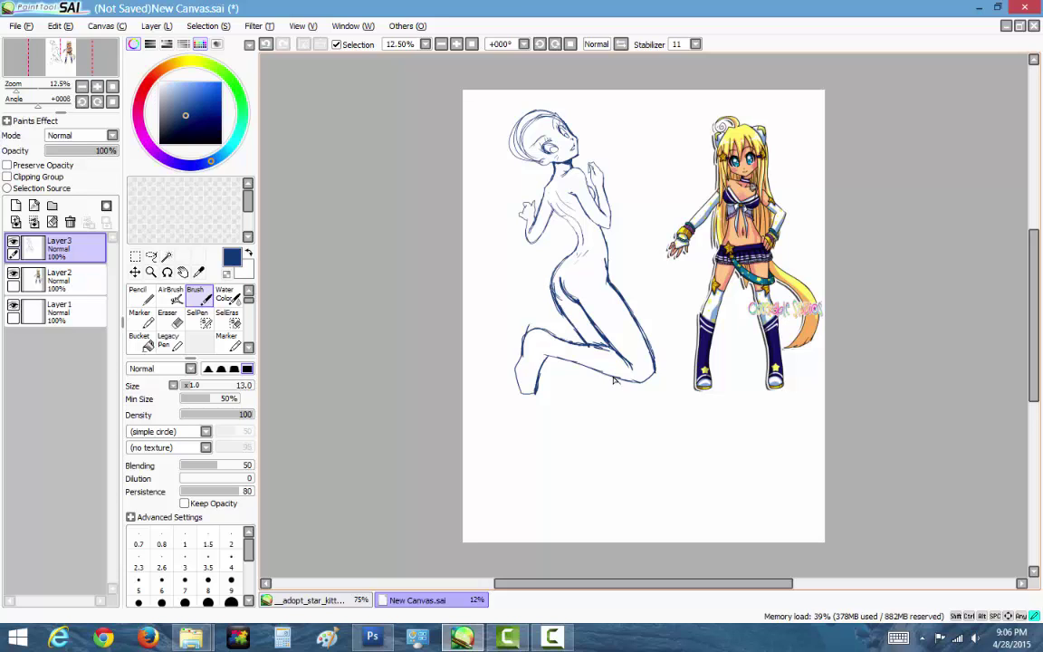
Draw a long leg stretching diagonally down-right to a foot and darken the thigh outline.
left_click_drag(611, 380, 681, 470)
left_click_drag(649, 378, 727, 503)
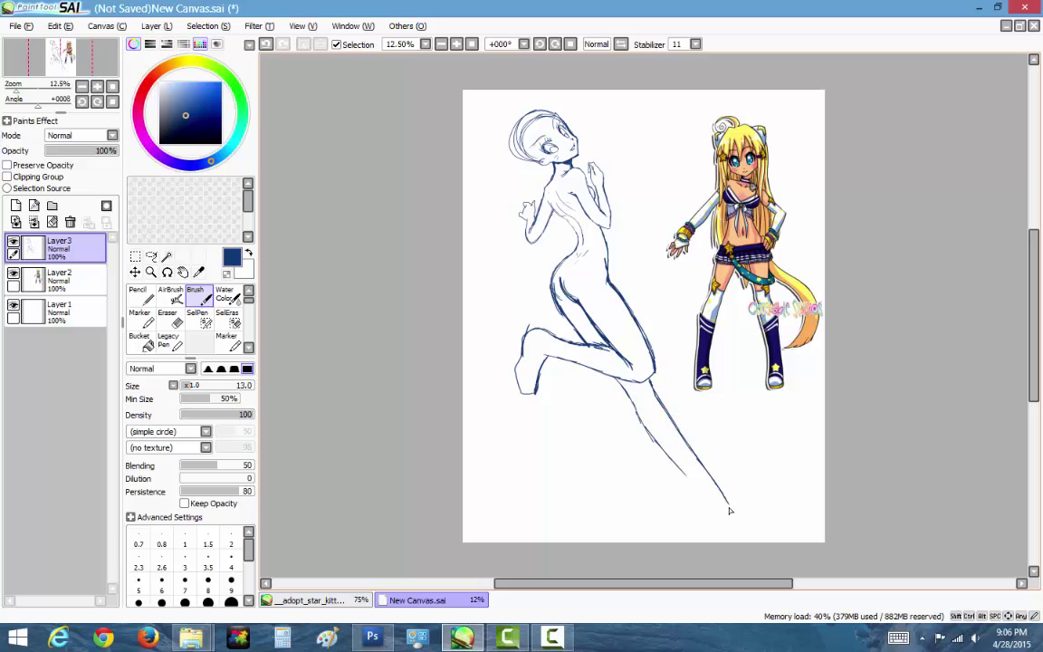
left_click_drag(636, 421, 753, 533)
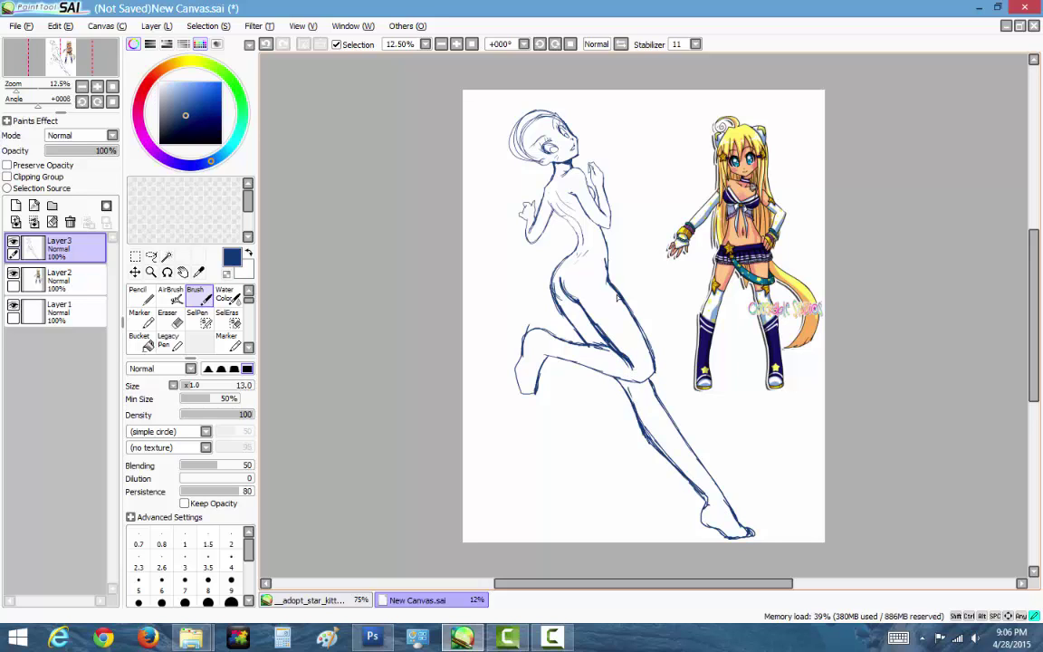
left_click_drag(634, 365, 561, 338)
key("e")
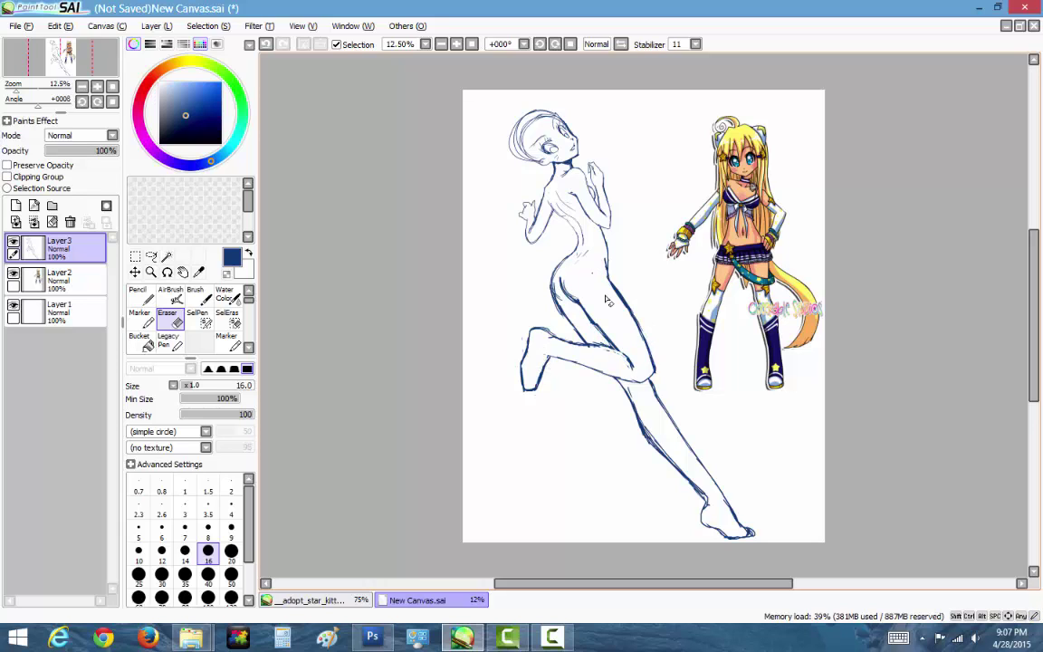
Select the extended leg and shrink and shift it into place.
left_click(134, 256)
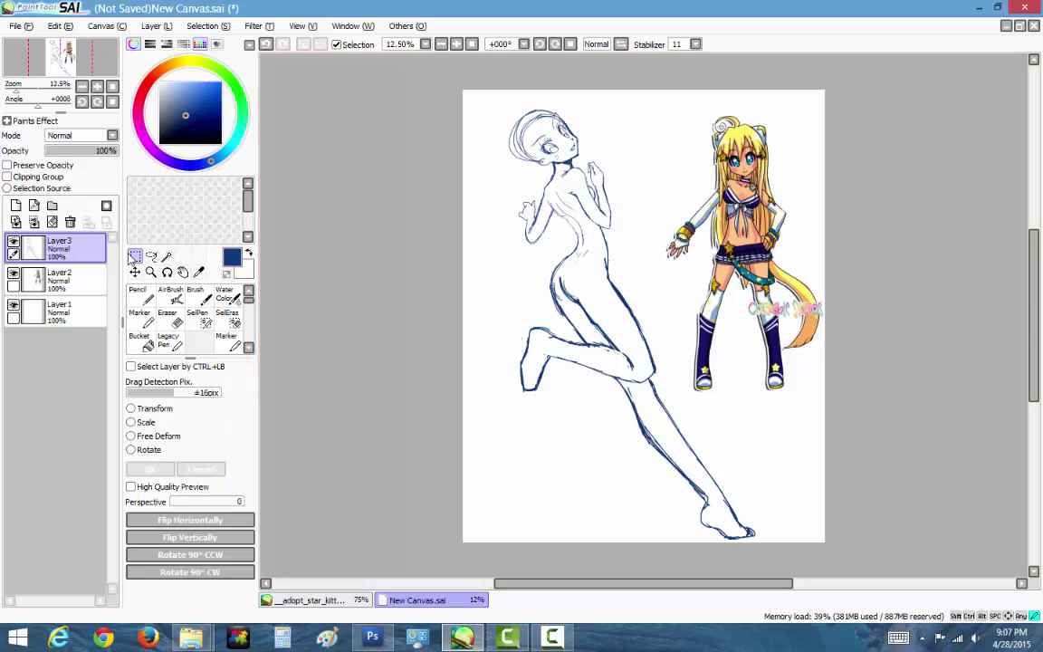
left_click_drag(489, 253, 655, 449)
left_click(151, 256)
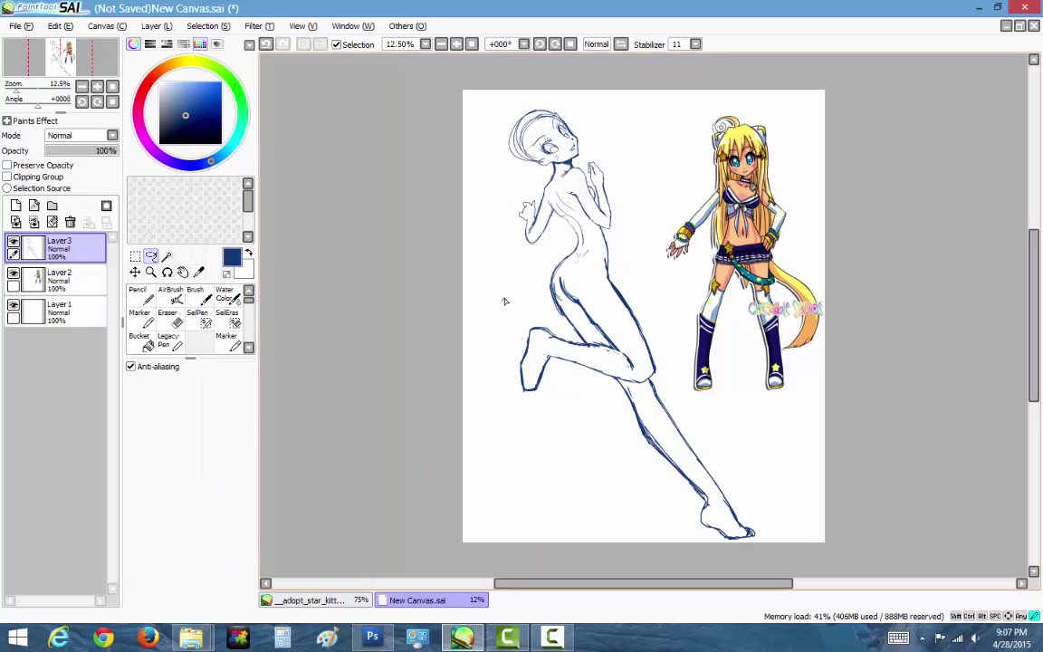
left_click_drag(512, 298, 633, 251)
left_click(134, 256)
left_click(154, 409)
mouse_move(755, 395)
left_mouse_down()
mouse_move(721, 400)
mouse_move(685, 440)
left_mouse_up()
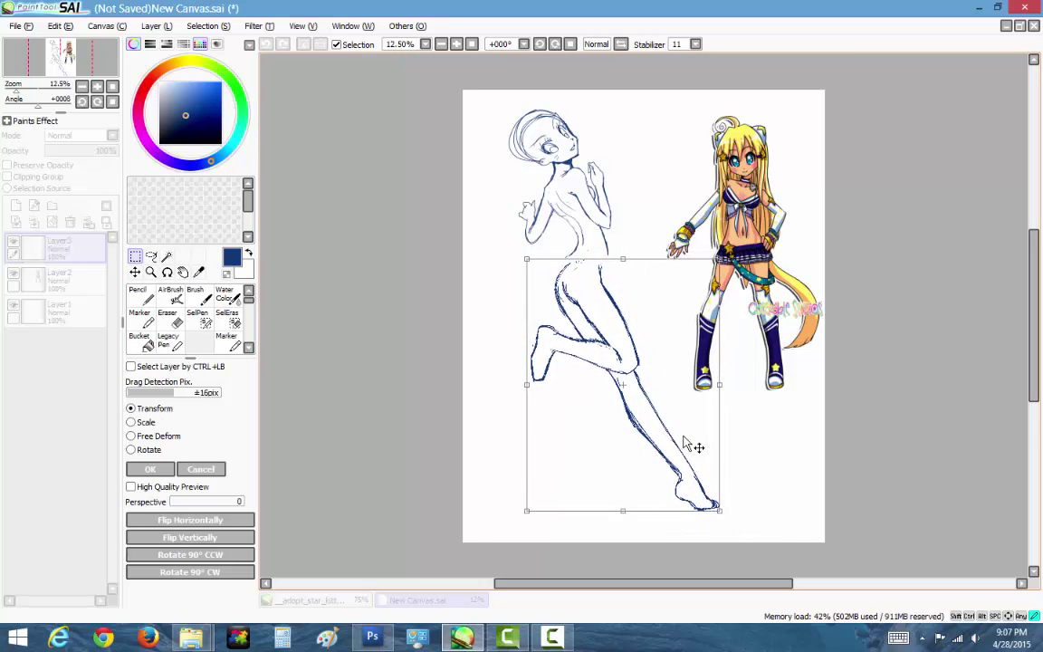
left_click(150, 468)
Draw the waistband, a pleated skirt and the star on the thigh.
left_click(199, 294)
left_click_drag(521, 214, 512, 250)
left_click_drag(548, 216, 546, 237)
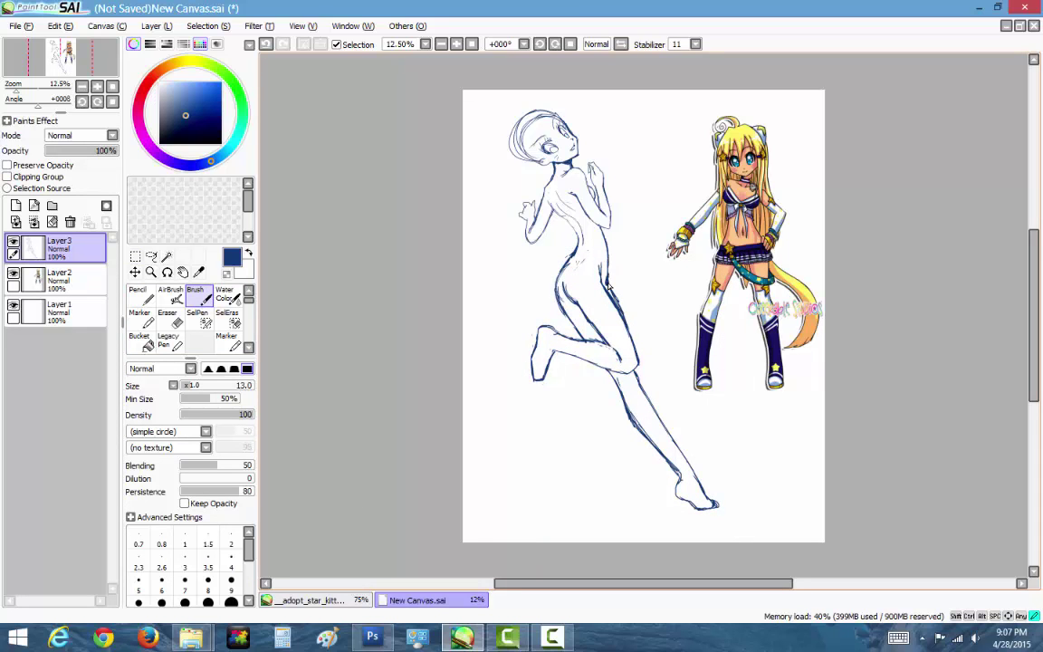
key("e")
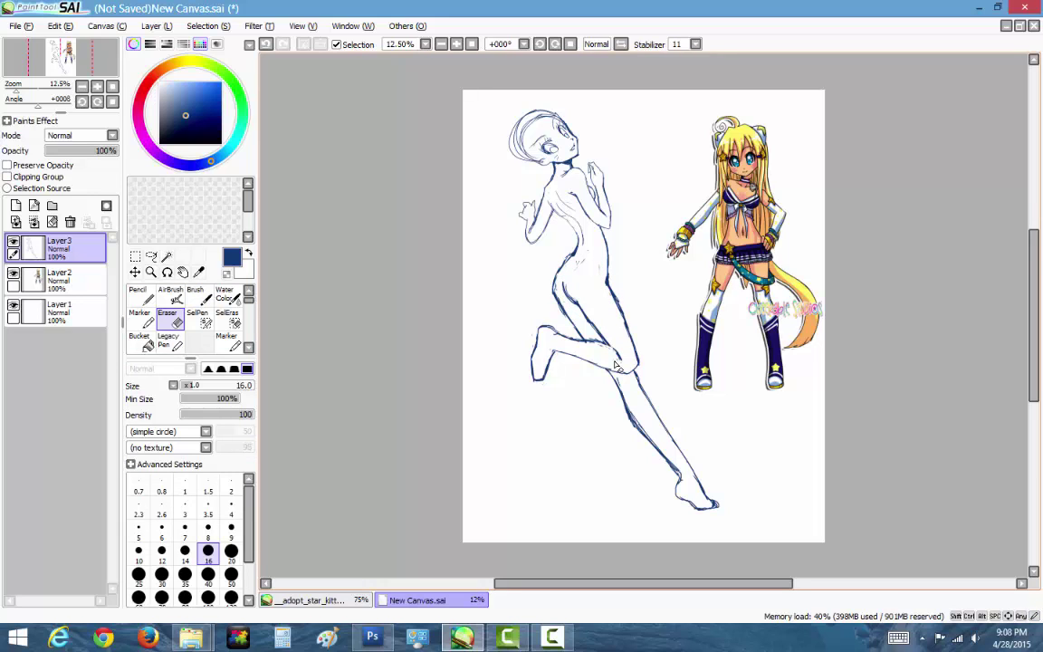
left_click(202, 302)
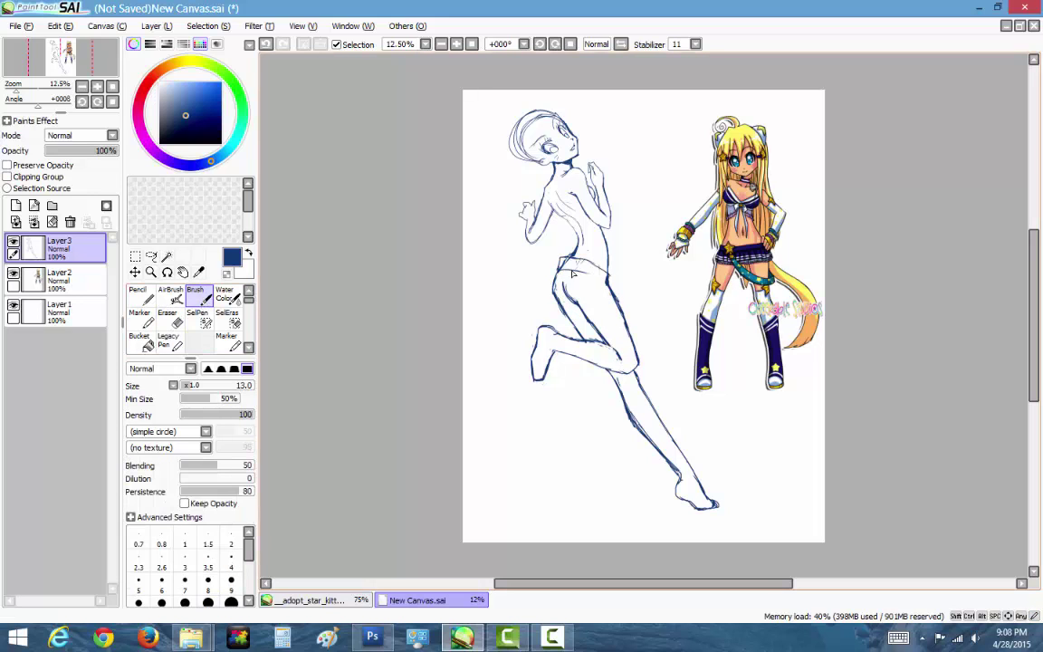
left_click_drag(543, 246, 613, 277)
mouse_move(543, 269)
left_mouse_down()
mouse_move(536, 291)
mouse_move(552, 298)
mouse_move(572, 304)
mouse_move(587, 278)
mouse_move(537, 292)
mouse_move(611, 291)
mouse_move(584, 302)
mouse_move(538, 278)
mouse_move(564, 316)
left_mouse_up()
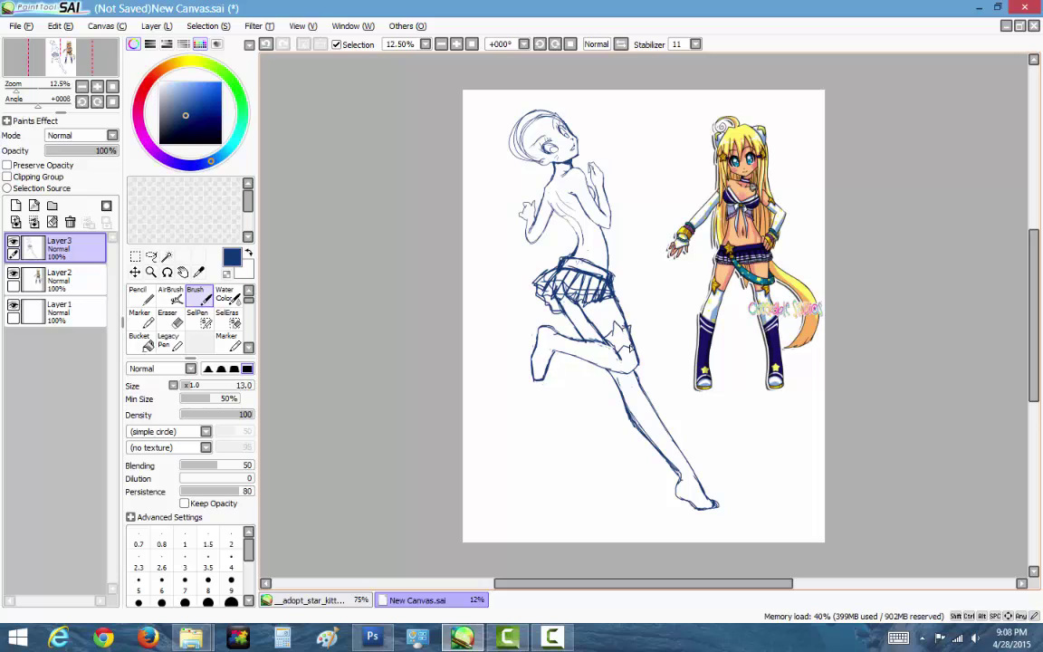
left_click_drag(553, 316, 536, 335)
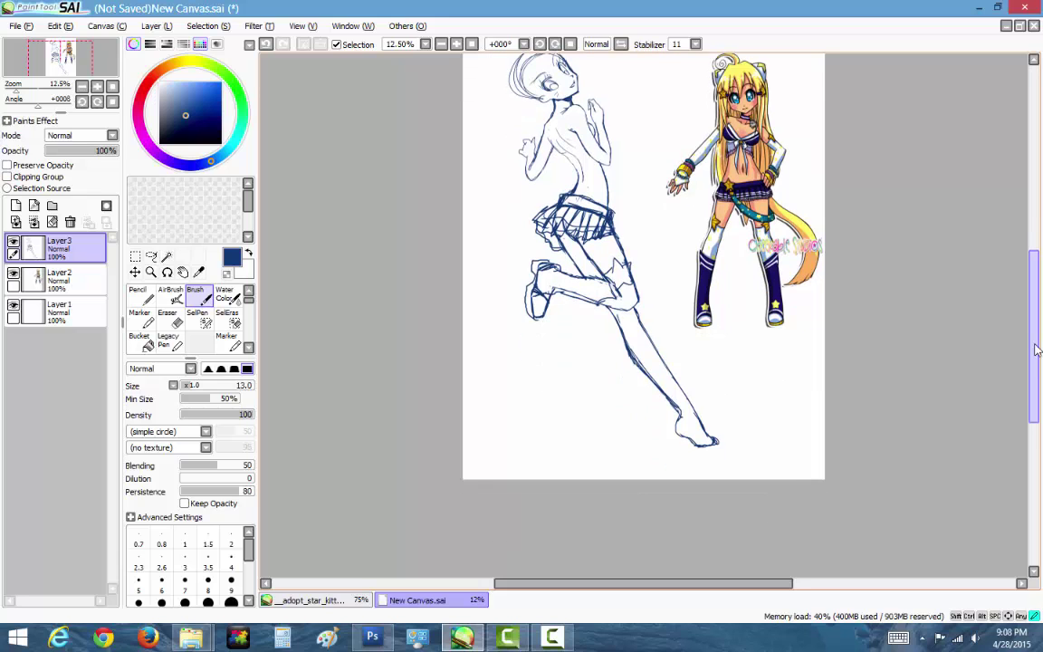
Outline the knee and the heeled boot on the extended leg.
scroll(483, 343, "down", 2)
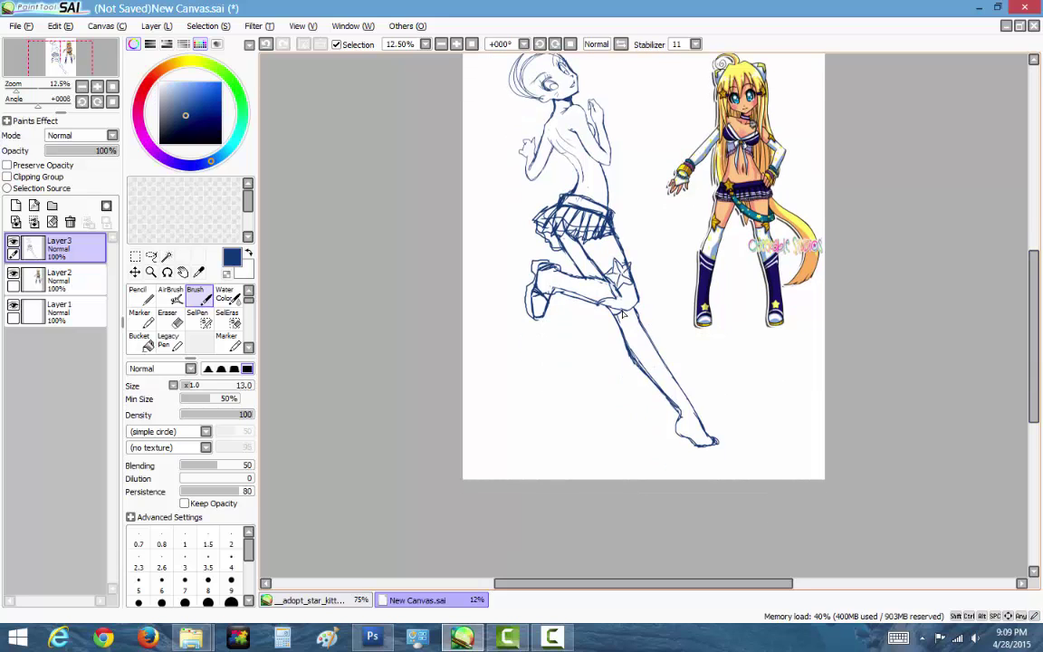
left_click_drag(632, 335, 644, 367)
mouse_move(698, 417)
left_mouse_down()
mouse_move(677, 432)
mouse_move(685, 448)
left_mouse_up()
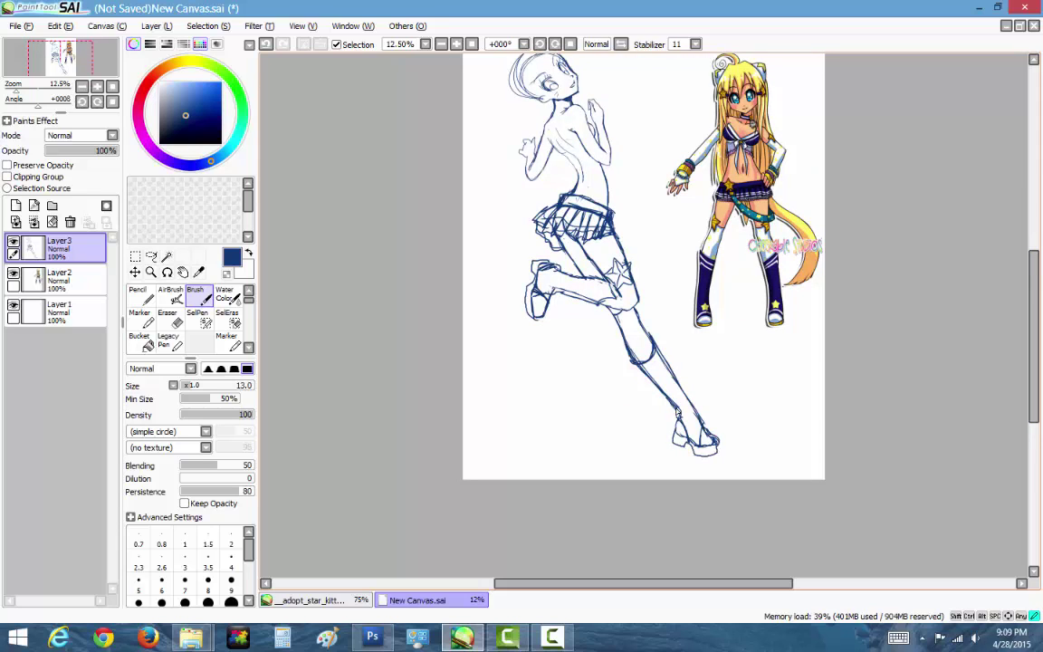
left_click_drag(1033, 323, 1040, 286)
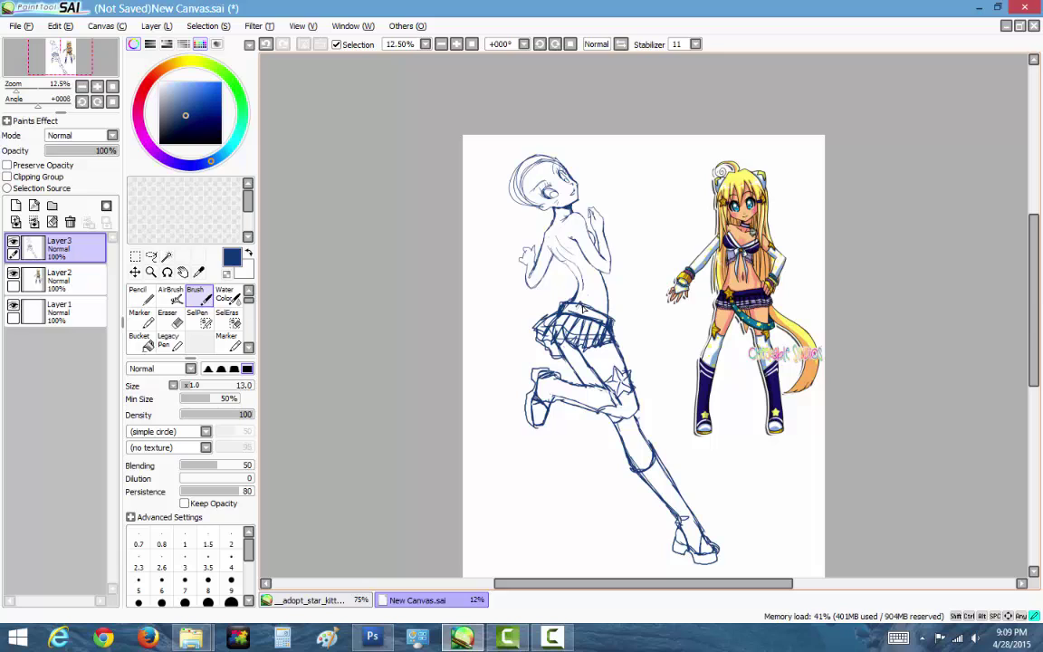
Sketch the skirt's right edge, the chest top and gloves on the raised hands.
left_click_drag(618, 330, 627, 368)
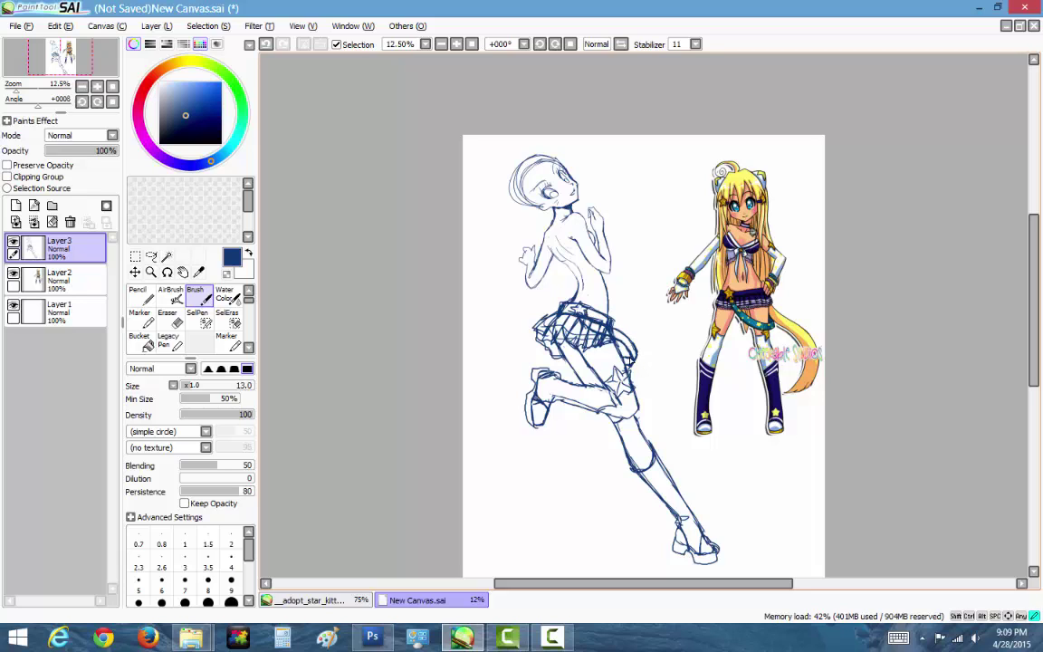
mouse_move(594, 231)
left_mouse_down()
mouse_move(598, 252)
mouse_move(562, 261)
left_mouse_up()
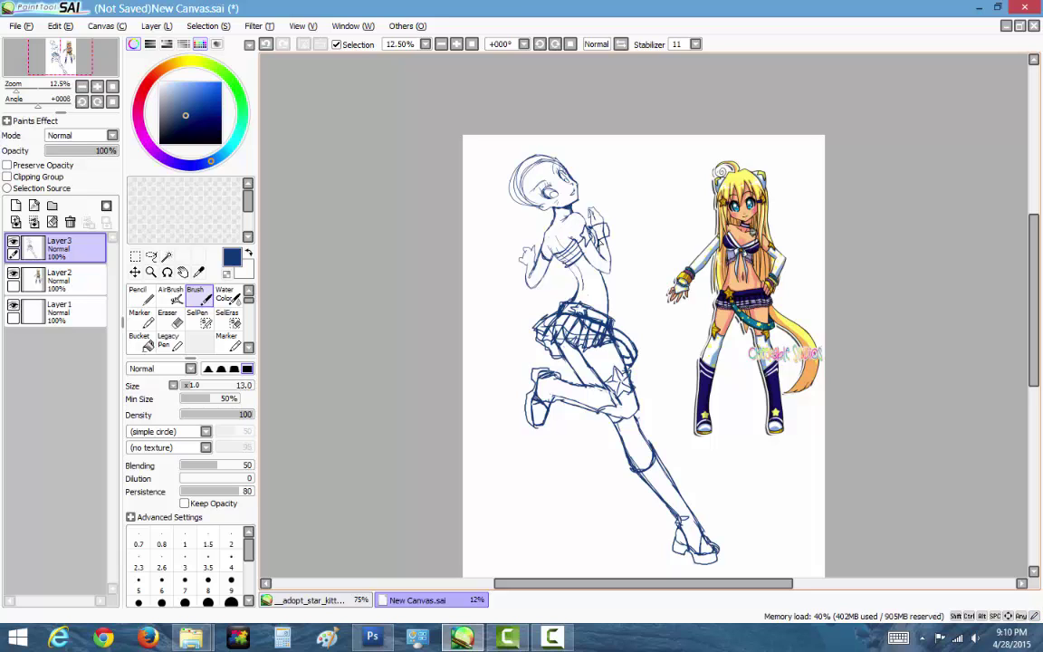
left_click_drag(588, 211, 608, 245)
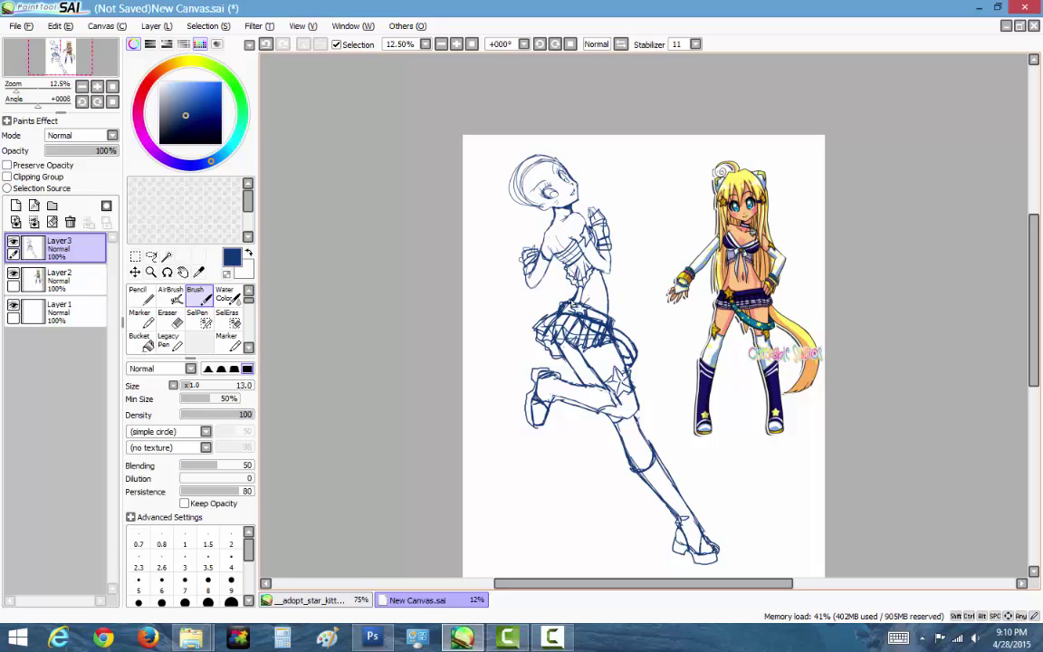
Draw a tufted tail curving down beside the skirt and a collar around the neck.
scroll(579, 272, "up", 1)
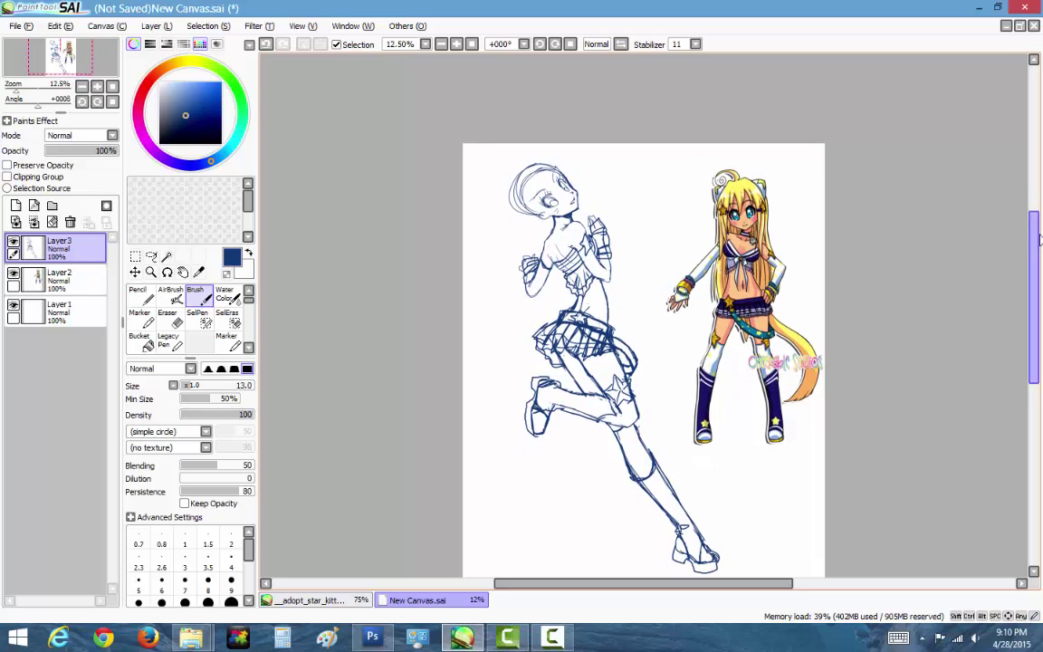
left_click_drag(541, 360, 493, 493)
mouse_move(559, 361)
left_mouse_down()
mouse_move(497, 426)
mouse_move(506, 507)
mouse_move(533, 516)
left_mouse_up()
mouse_move(506, 471)
left_mouse_down()
mouse_move(549, 356)
mouse_move(480, 452)
left_mouse_up()
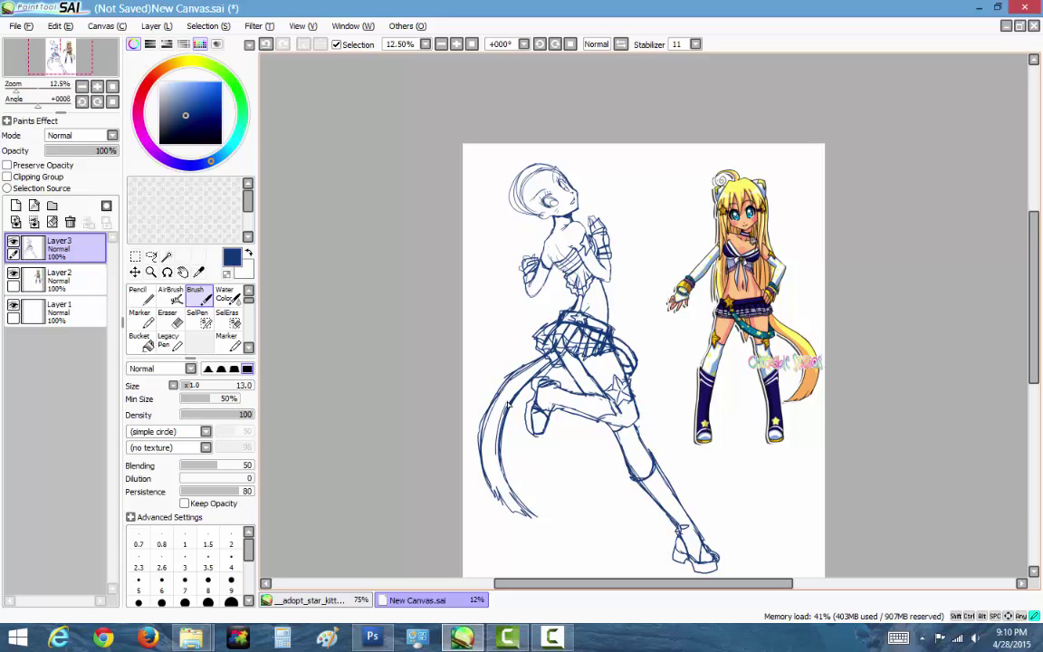
left_click_drag(543, 360, 493, 493)
left_click_drag(541, 359, 502, 389)
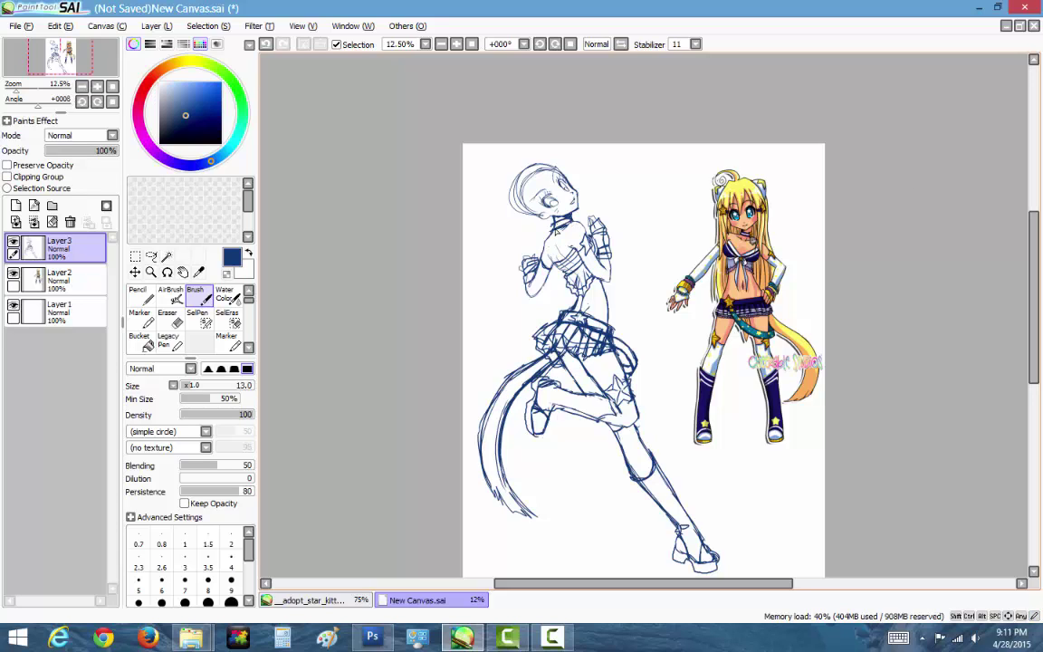
left_click_drag(550, 219, 574, 222)
scroll(549, 240, "up", 1)
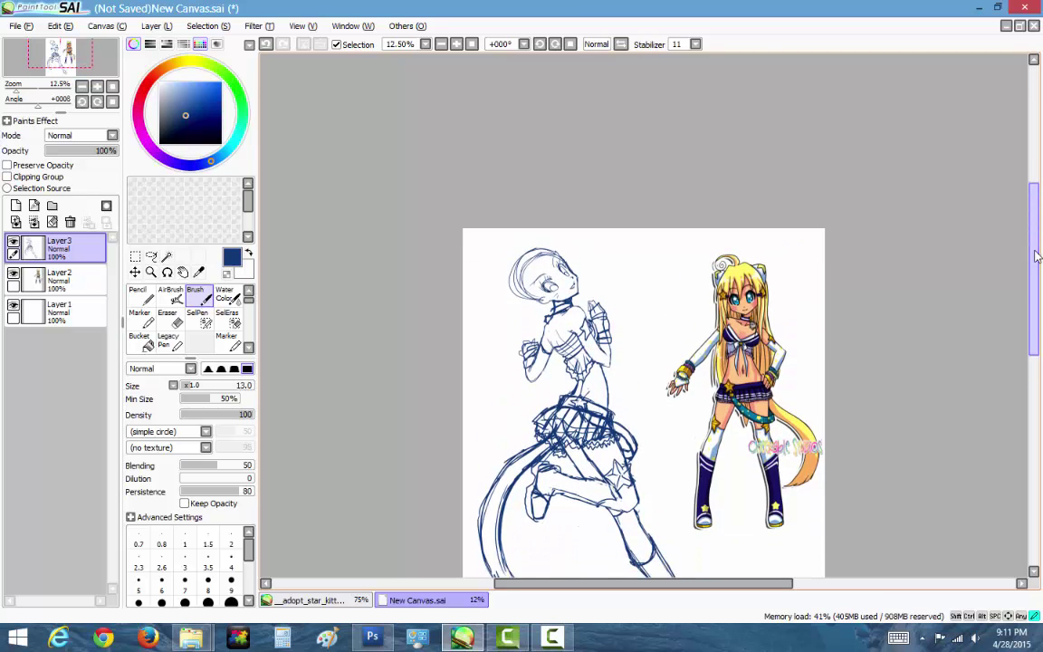
Zoom to 25%, refine the head's left outline and draw two streamers from the neck.
left_click(534, 248)
left_click_drag(609, 582, 645, 582)
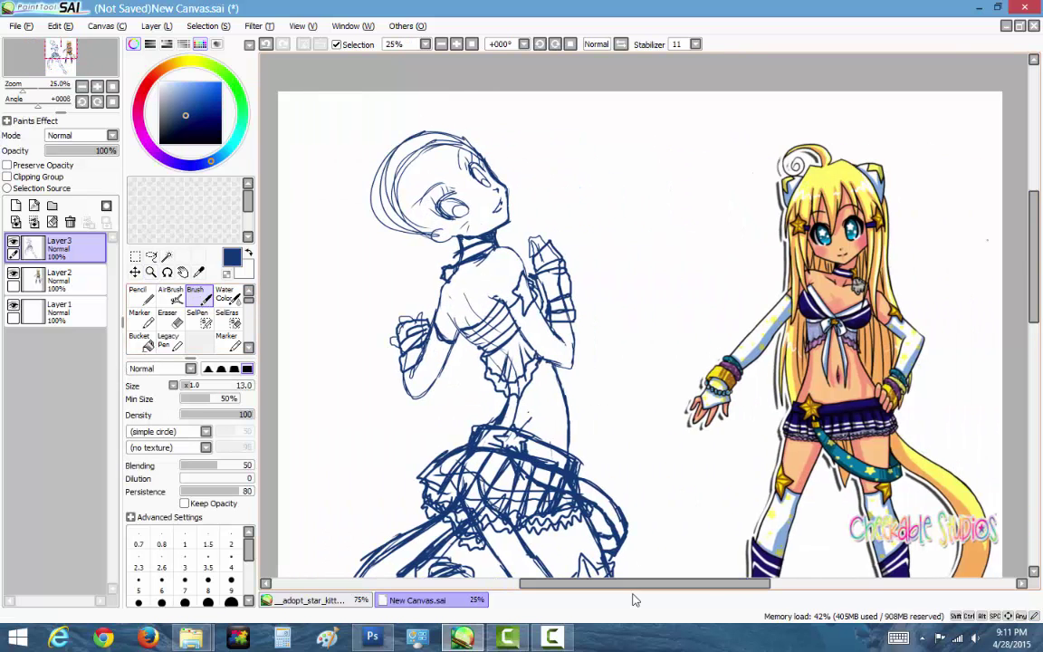
left_click_drag(1032, 247, 1032, 226)
left_click_drag(363, 271, 407, 317)
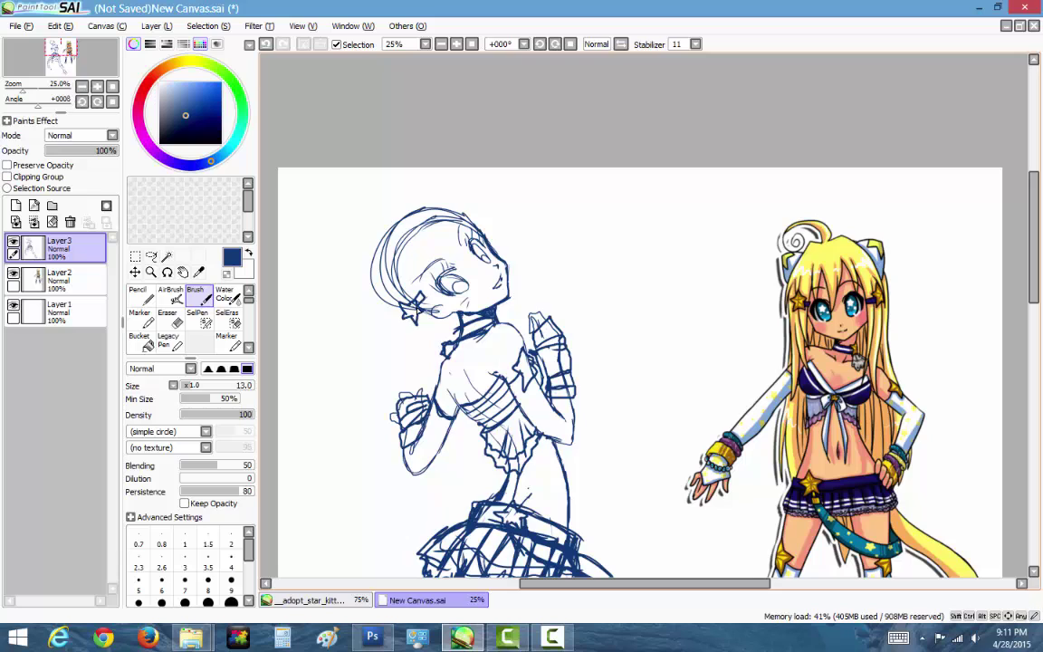
left_click_drag(497, 313, 599, 295)
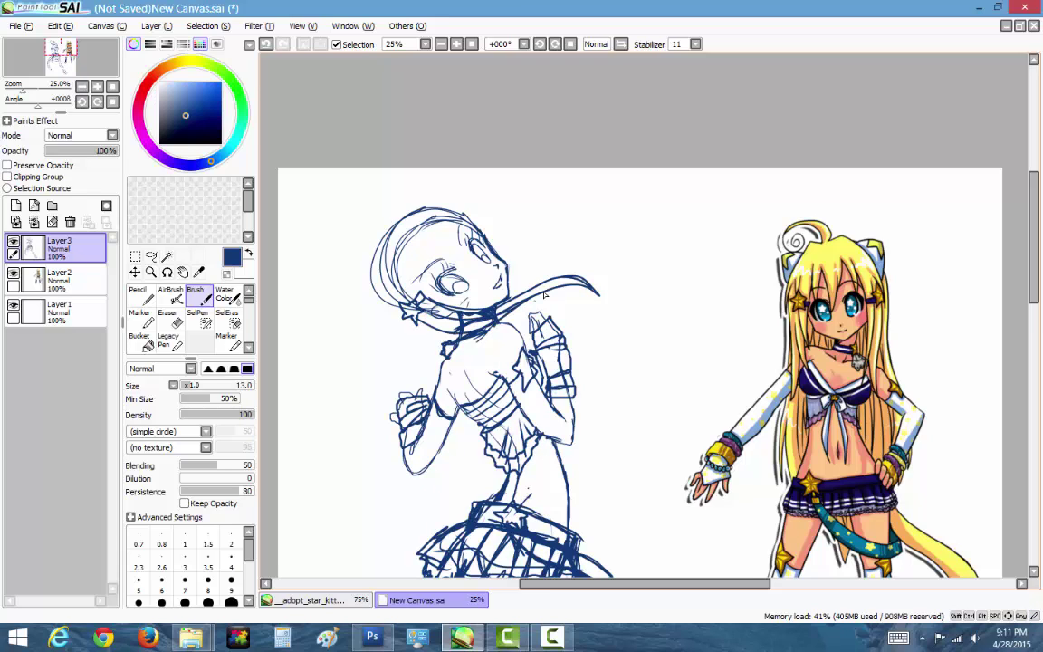
left_click_drag(525, 303, 604, 261)
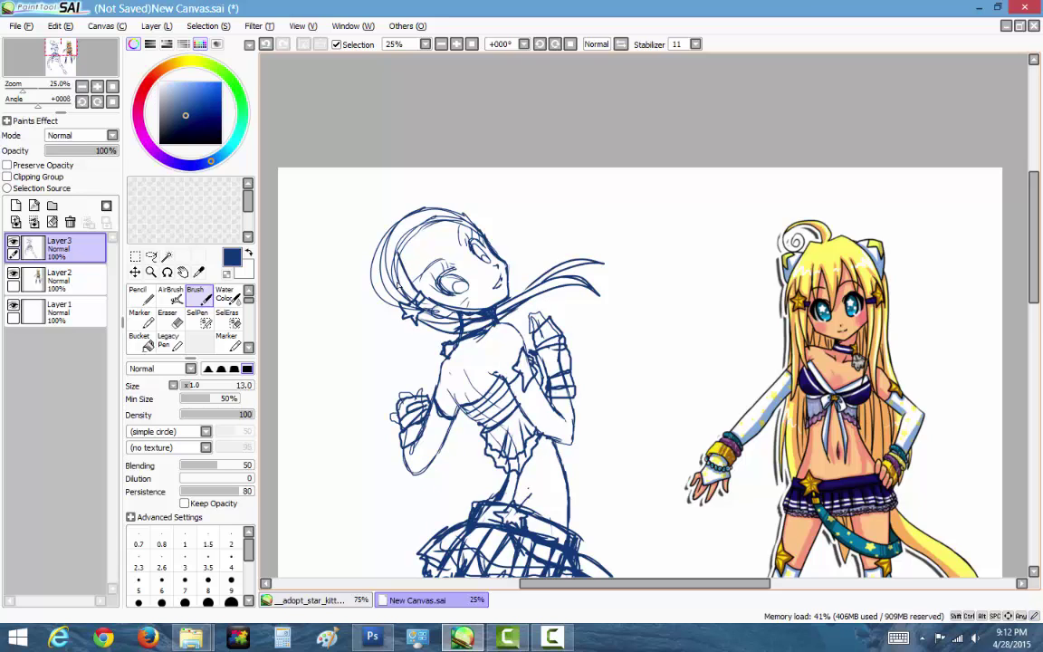
Add a tapering ribbon trailing from the arm and long hair strands on the left.
left_click_drag(414, 315, 450, 335)
left_click_drag(576, 401, 685, 460)
left_click_drag(573, 412, 685, 461)
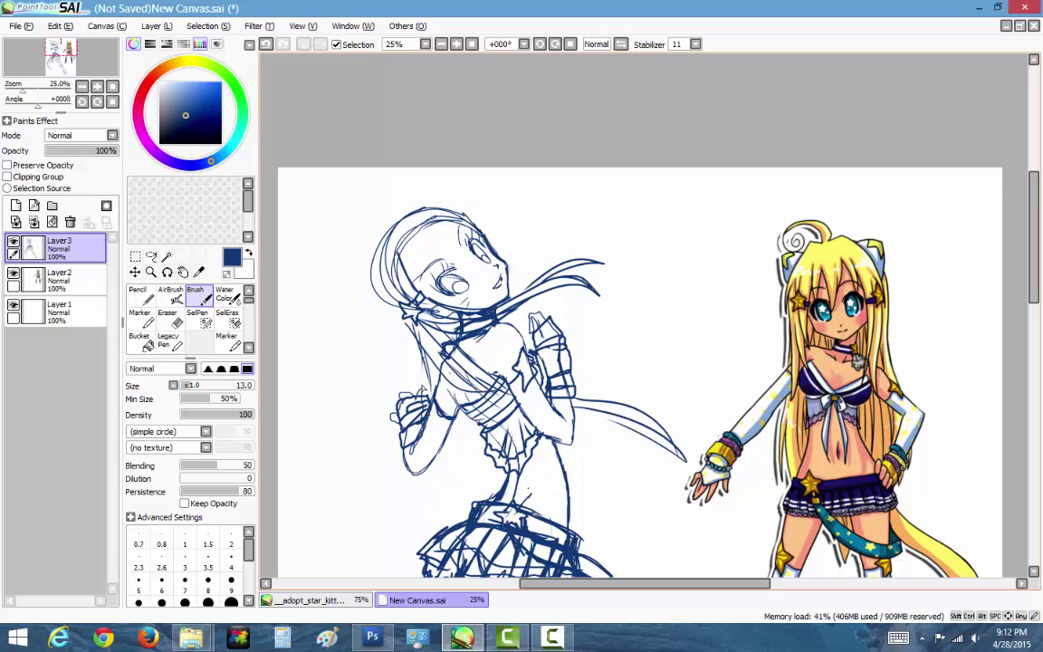
left_click_drag(384, 321, 327, 519)
left_click_drag(371, 295, 263, 510)
scroll(398, 380, "down", 3)
Add long hair strands down the left side and near the chest.
left_click_drag(362, 224, 307, 438)
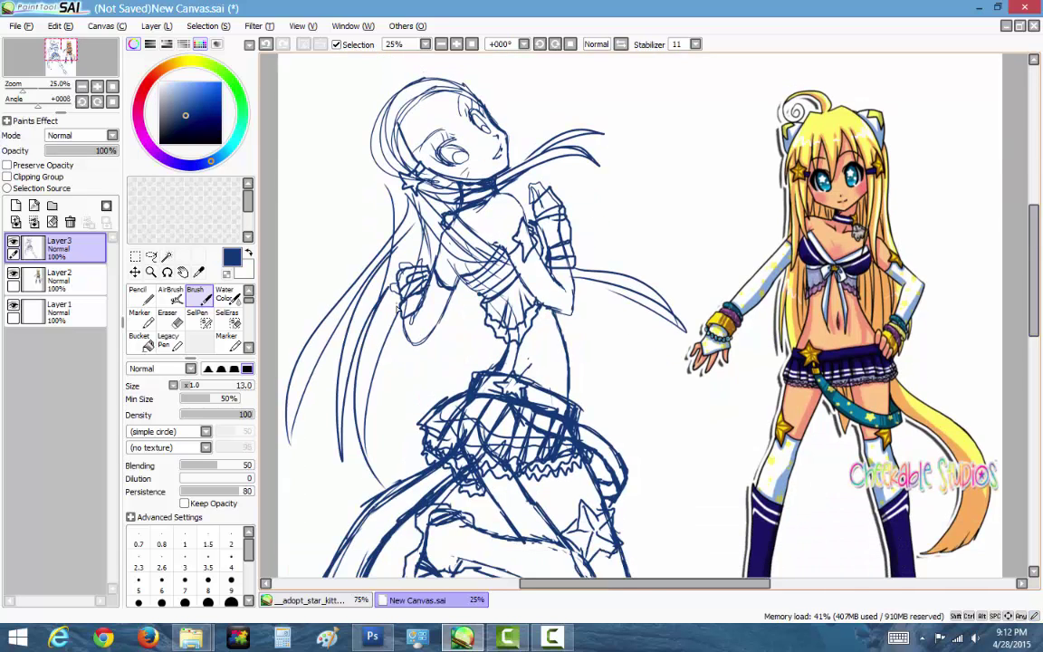
left_click_drag(362, 260, 339, 425)
left_click_drag(371, 292, 357, 398)
mouse_move(425, 259)
left_mouse_down()
mouse_move(405, 355)
mouse_move(400, 341)
left_mouse_up()
left_click_drag(552, 282, 501, 326)
mouse_move(442, 270)
left_mouse_down()
mouse_move(427, 328)
mouse_move(360, 413)
left_mouse_up()
scroll(407, 362, "up", 3)
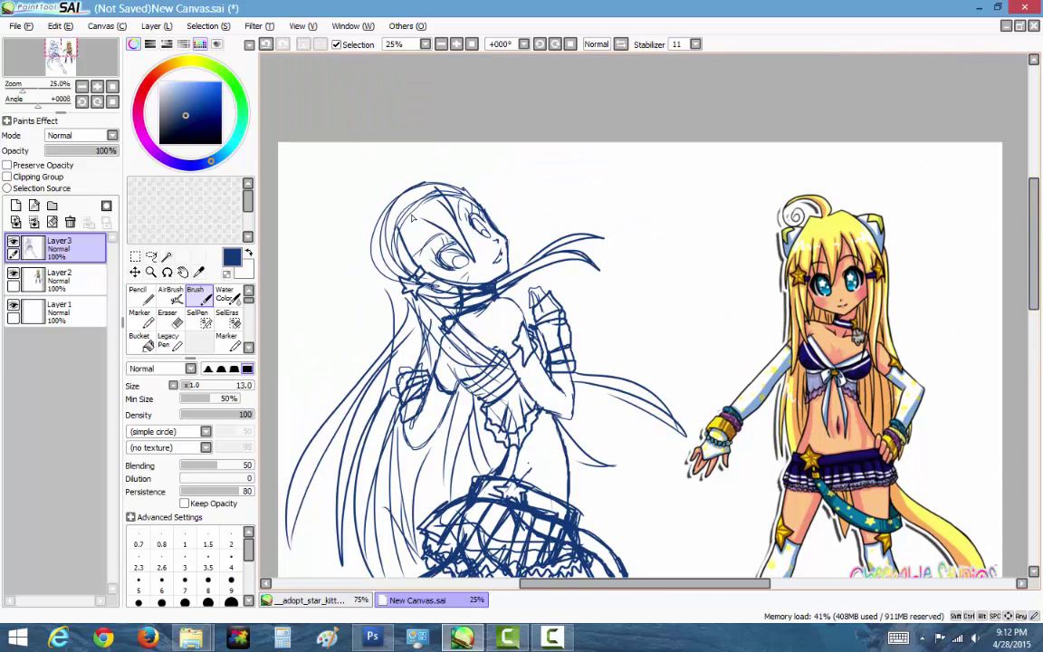
Draw bangs over the face, spiky top tufts and hair lines on both sides.
left_click_drag(392, 194, 371, 264)
left_click_drag(395, 173, 462, 218)
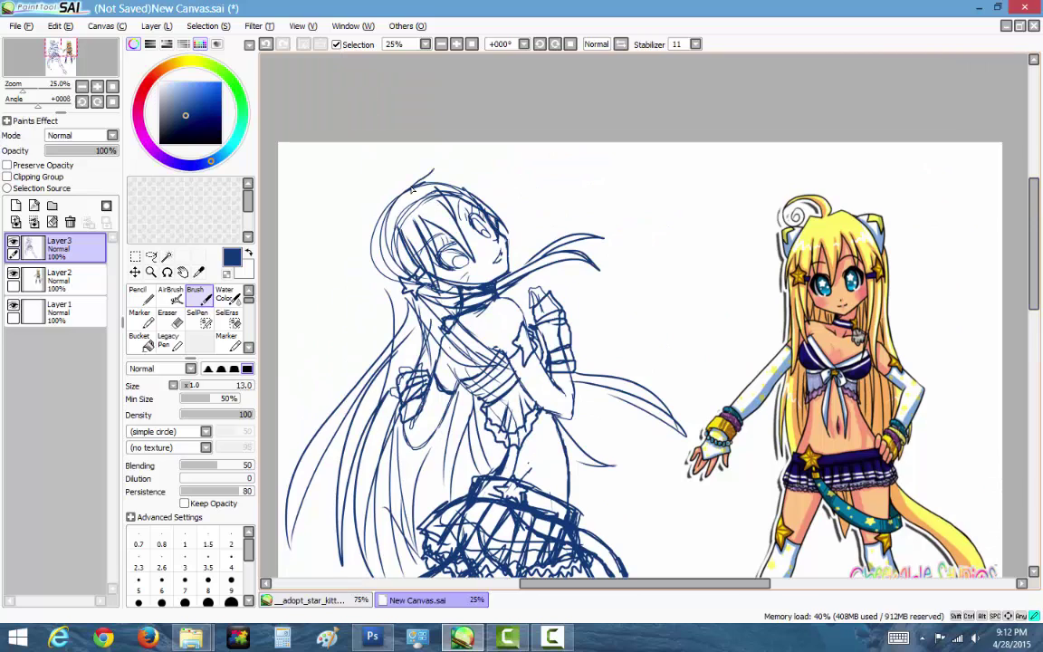
left_click_drag(396, 159, 389, 136)
mouse_move(398, 192)
left_mouse_down()
mouse_move(451, 150)
mouse_move(457, 199)
left_mouse_up()
left_click_drag(489, 200, 503, 232)
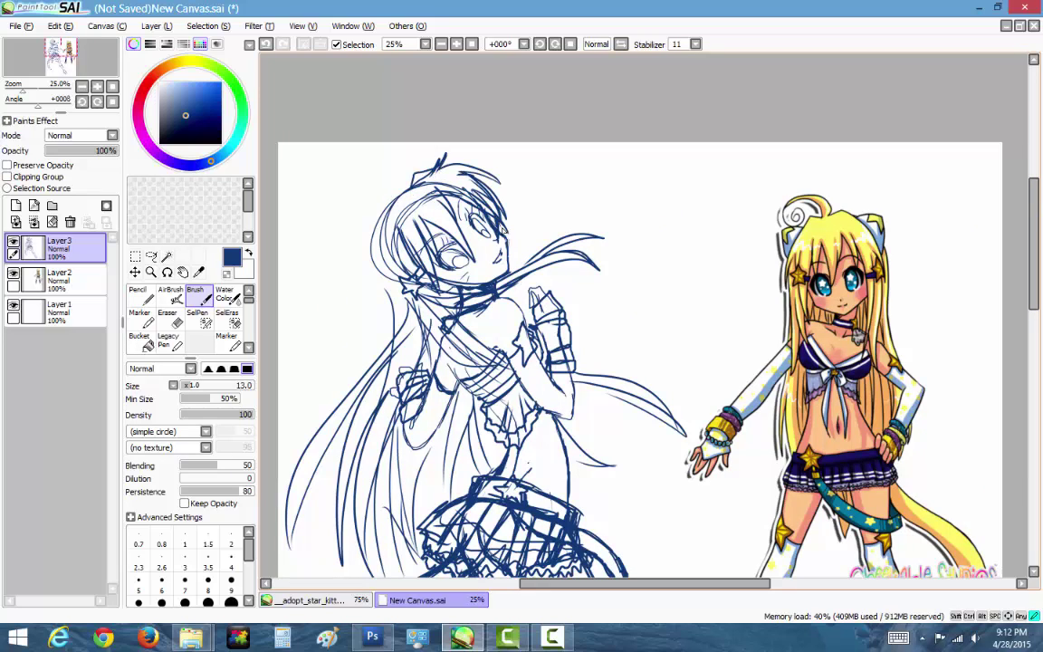
left_click_drag(409, 162, 449, 198)
left_click_drag(450, 206, 469, 242)
Bolden the left hair outline and draw a looping curl left of the head.
left_click_drag(371, 174, 349, 257)
left_click_drag(389, 197, 421, 276)
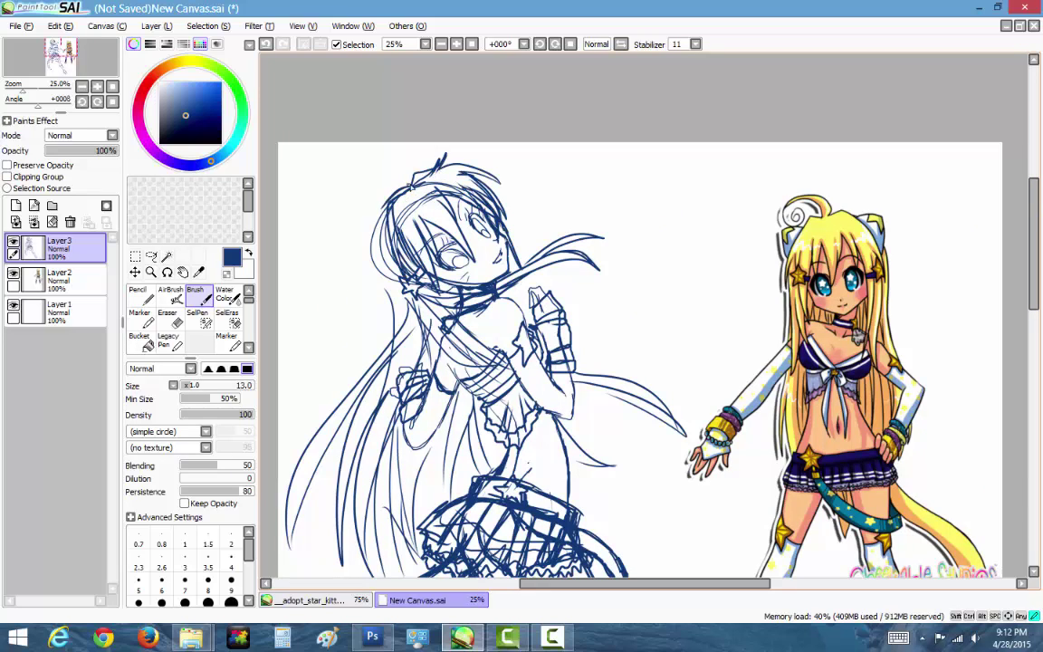
left_click_drag(352, 176, 331, 272)
mouse_move(371, 192)
left_mouse_down()
mouse_move(351, 233)
mouse_move(358, 296)
left_mouse_up()
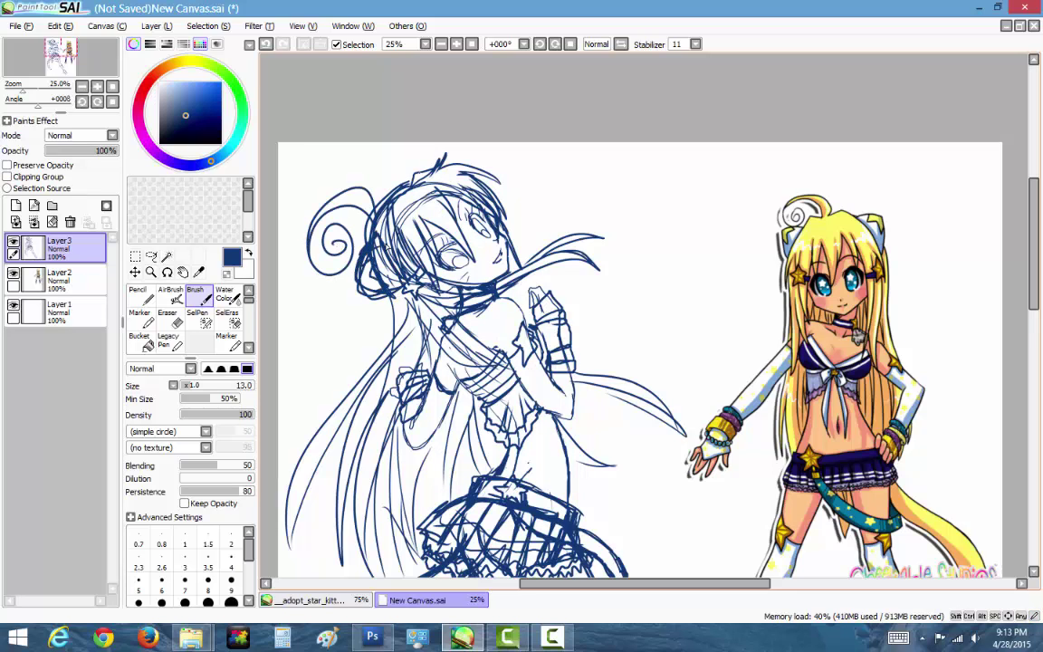
Add strokes at the head top and extend a long strand out to the right.
left_click_drag(394, 147, 364, 172)
left_click_drag(380, 262, 358, 337)
left_click_drag(533, 240, 646, 295)
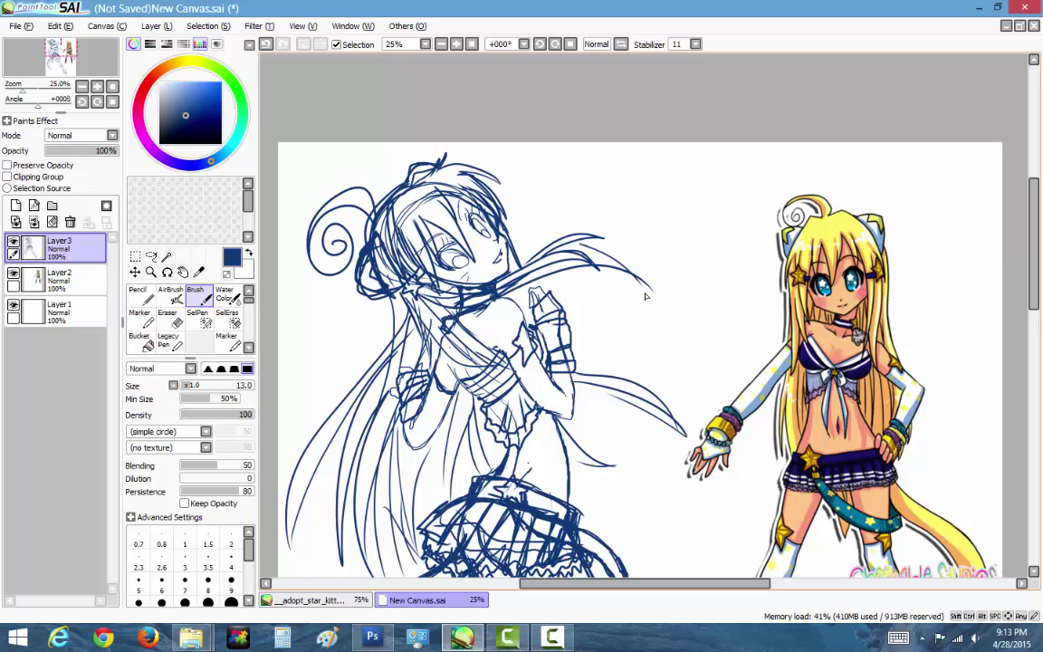
scroll(514, 152, "down", 3)
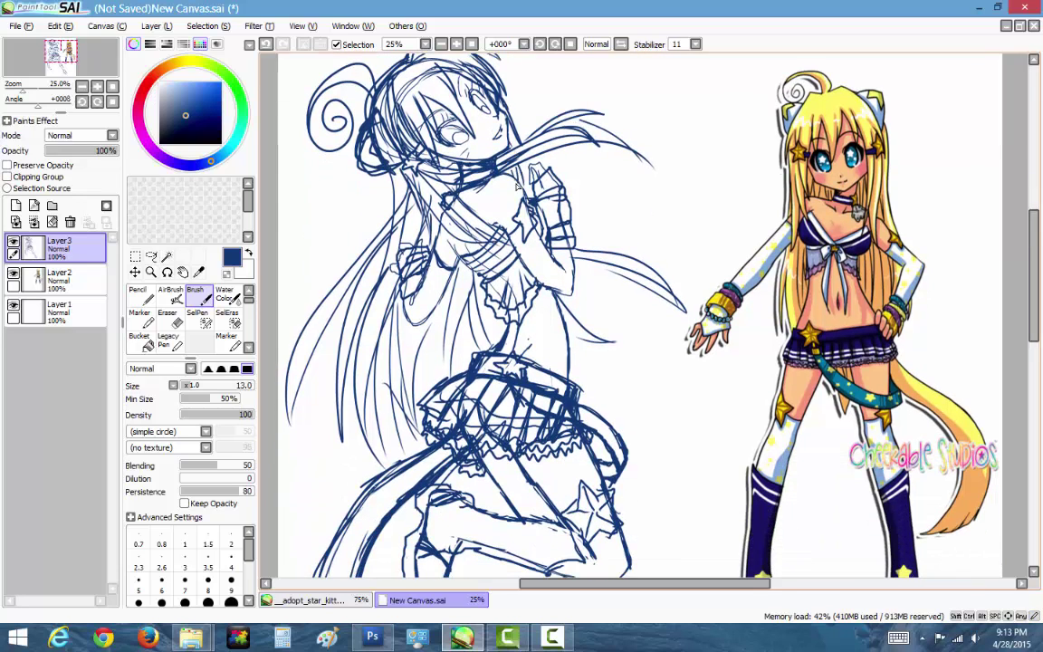
Sketch lines across the chest, a strand curving down-right, and more left hair strands.
mouse_move(426, 163)
left_mouse_down()
mouse_move(412, 194)
mouse_move(475, 243)
left_mouse_up()
left_click_drag(534, 276, 665, 414)
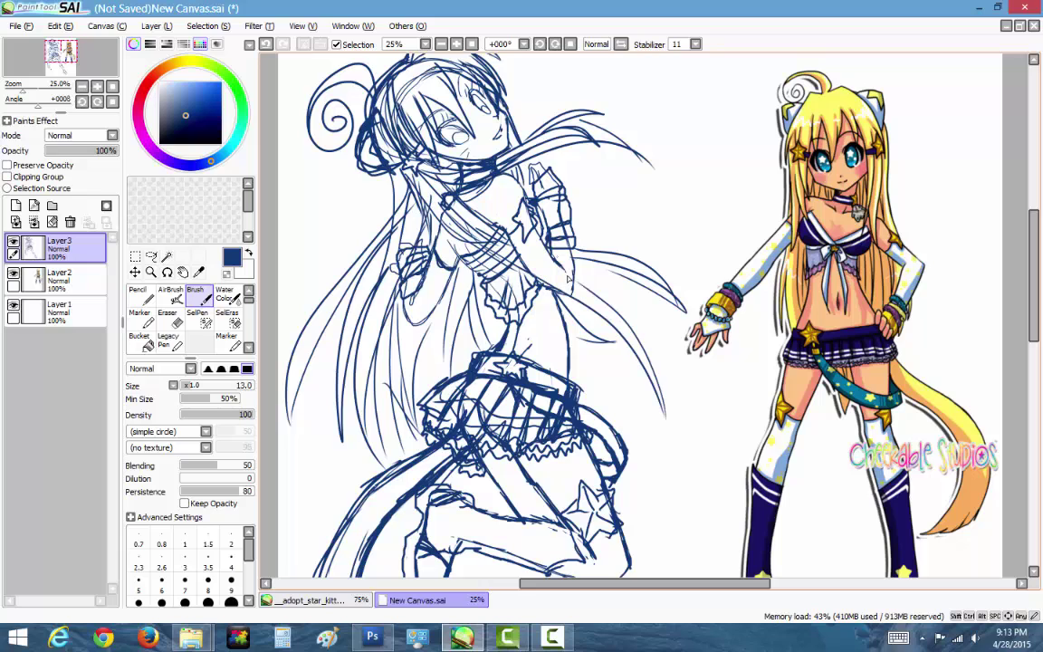
left_click_drag(471, 222, 602, 286)
left_click_drag(385, 185, 362, 402)
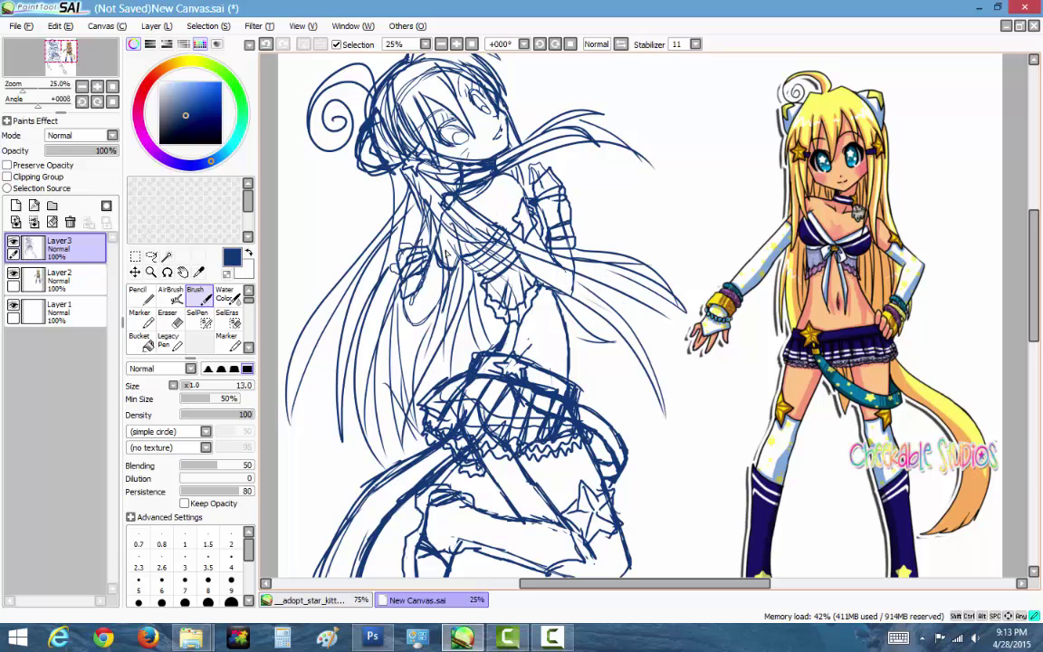
left_click_drag(403, 262, 357, 380)
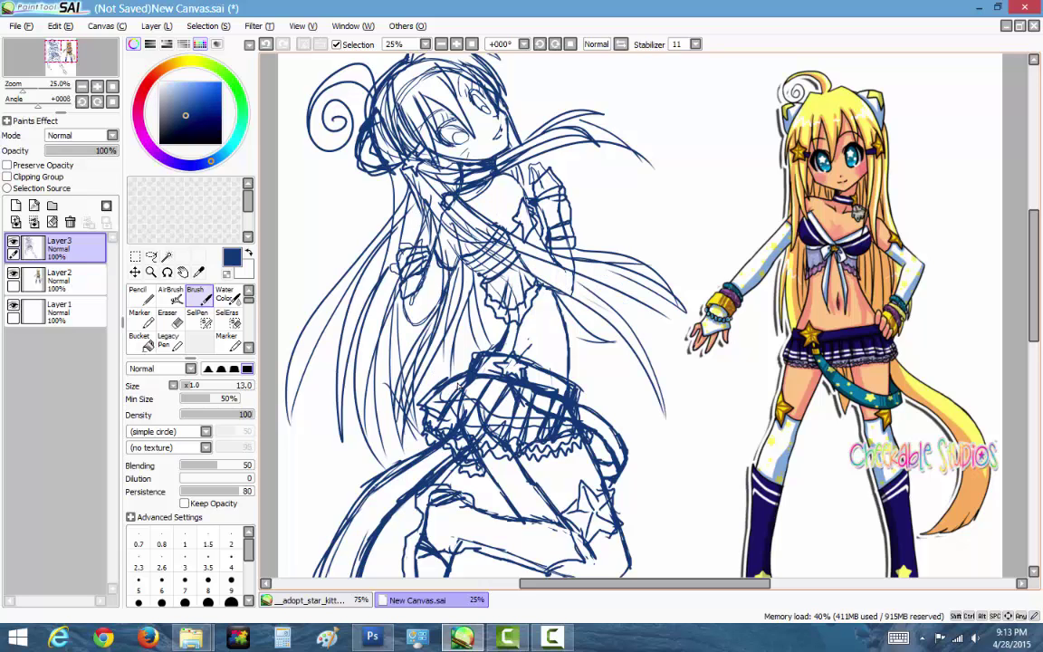